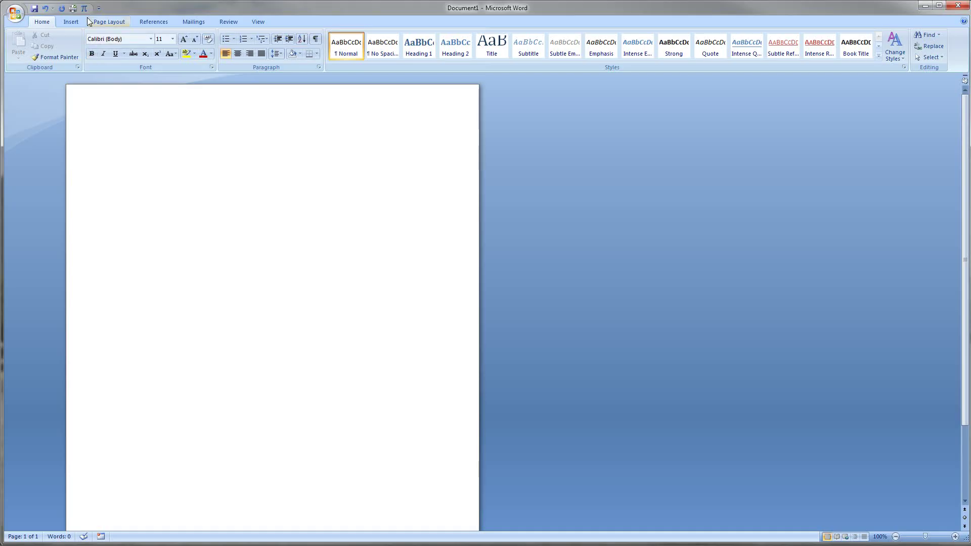
Insert an X Y (Scatter) chart of the Scatter with only Markers type into the blank document
left_click(69, 22)
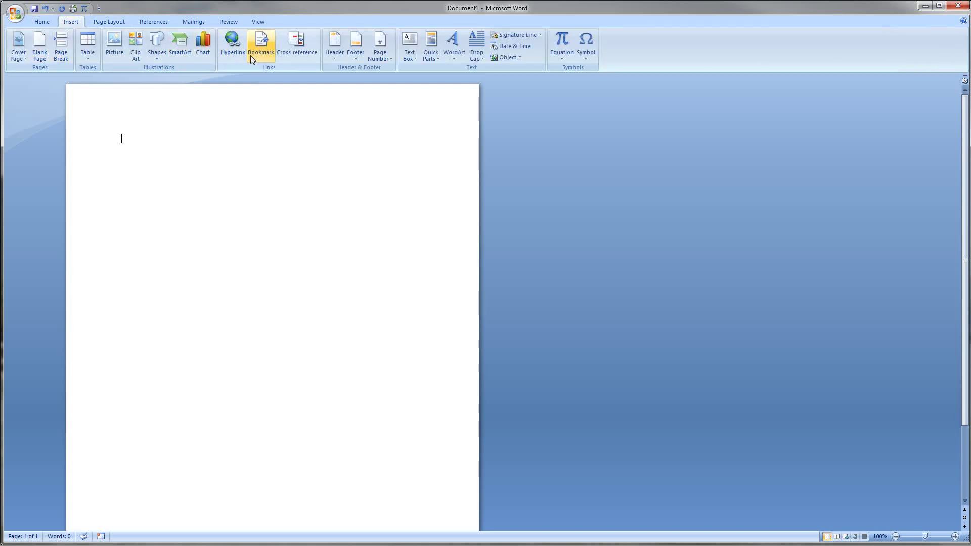
left_click(210, 50)
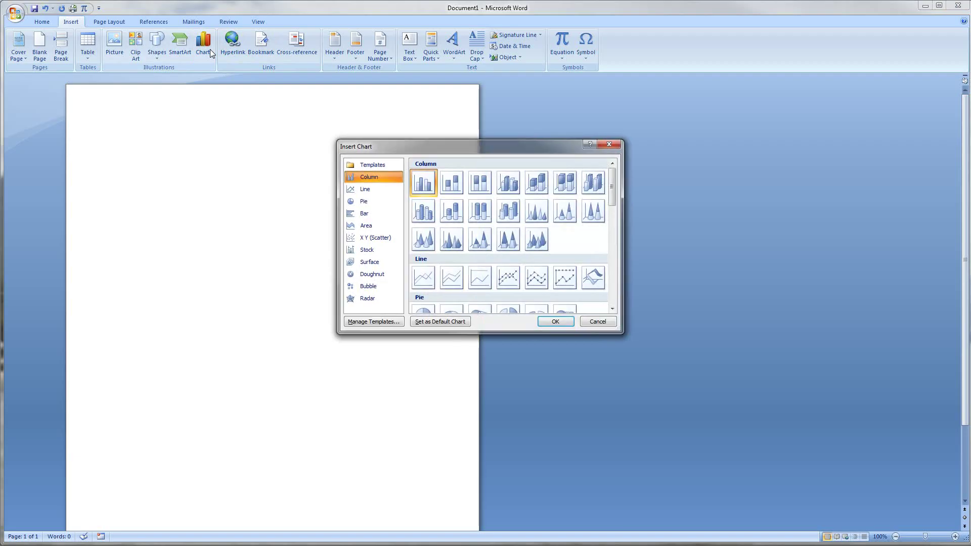
left_click_drag(439, 147, 416, 168)
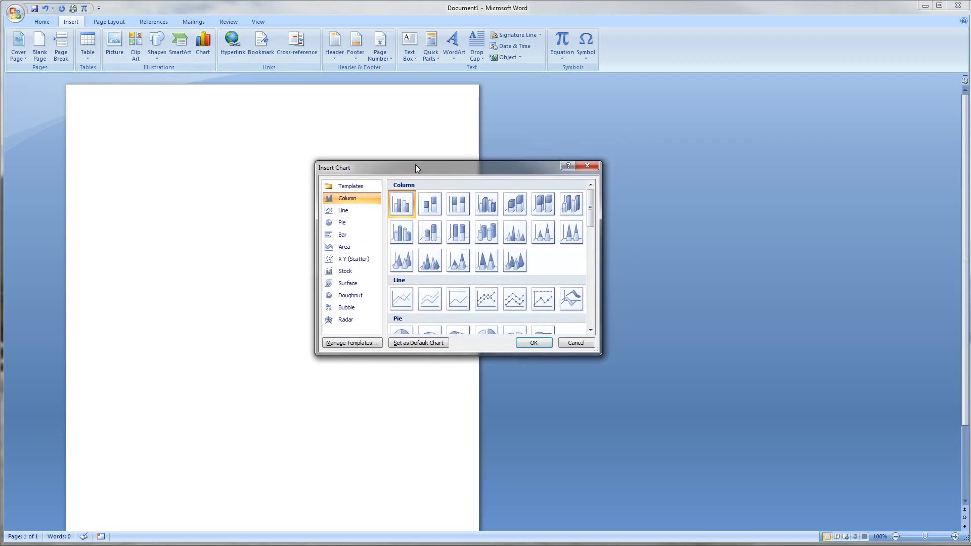
left_click(353, 261)
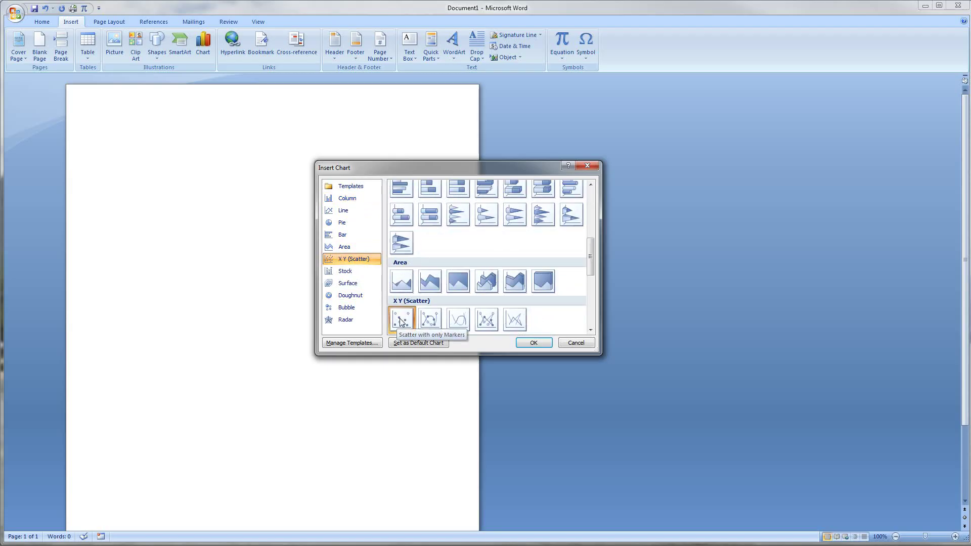
left_click(534, 344)
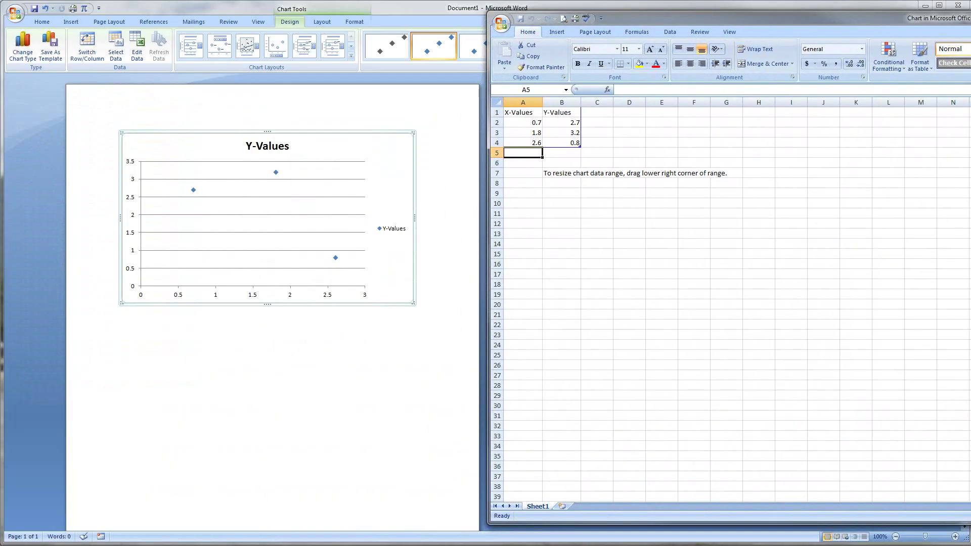
Clear the sample X and Y values in cells A2:B4 of the chart's data sheet and close the sheet
left_click_drag(969, 215, 867, 215)
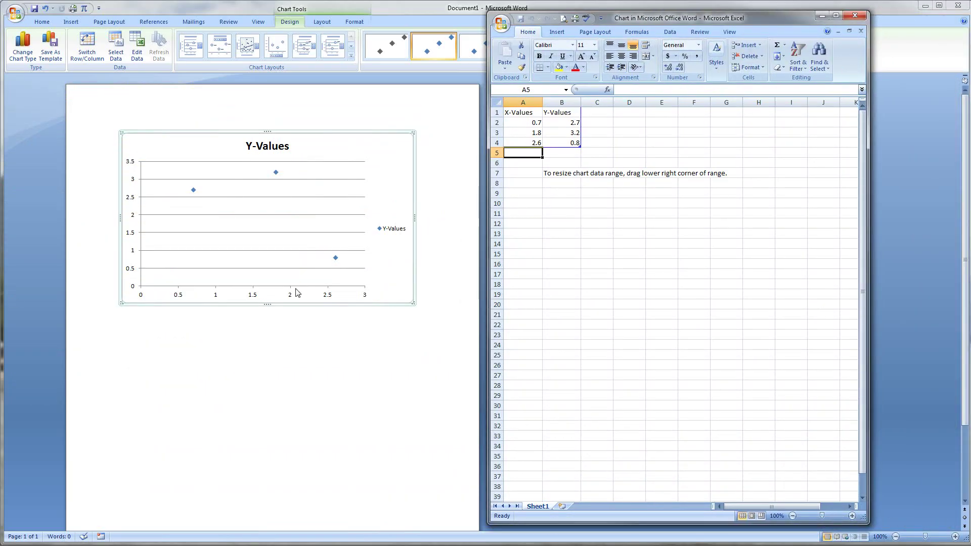
left_click(516, 125)
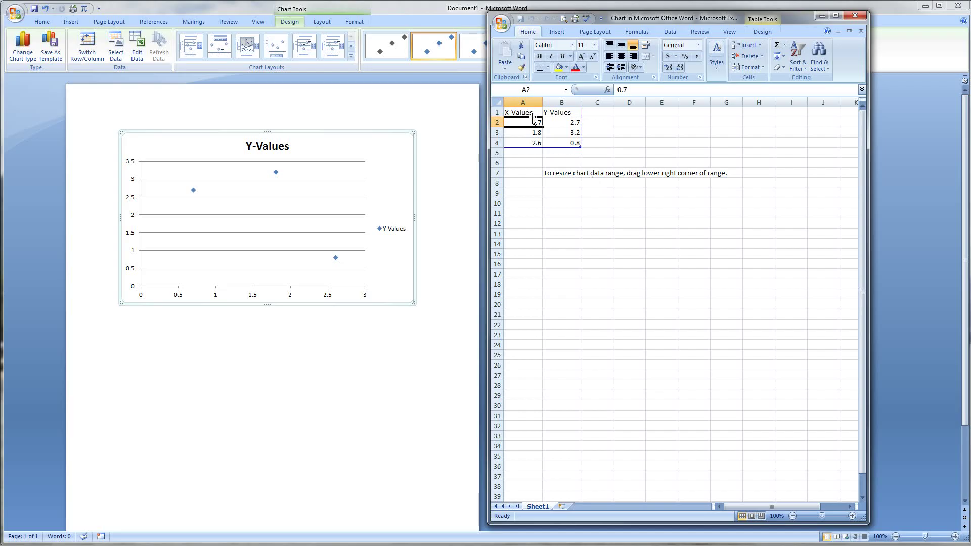
key("Delete")
key("Right")
key("Delete")
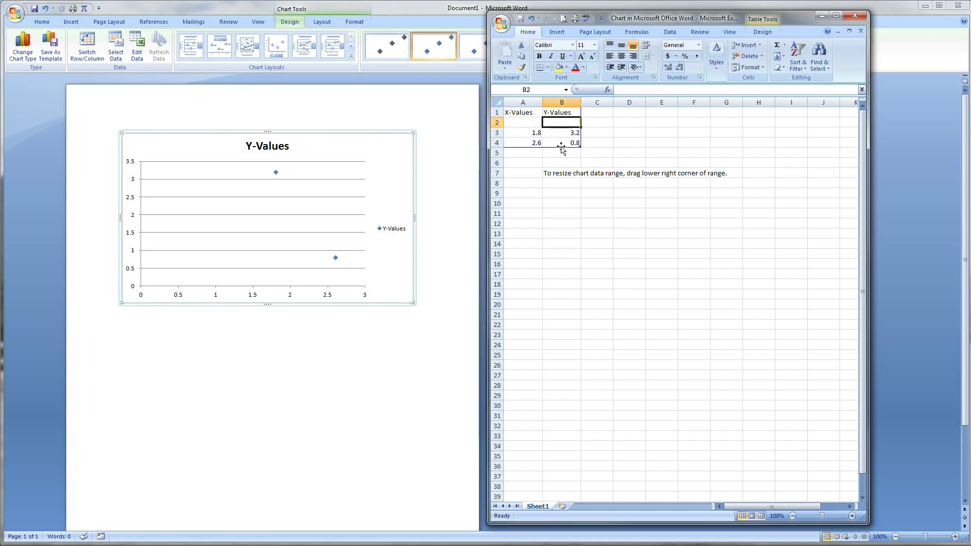
key("Down")
key("Left")
key("Delete")
key("Right")
key("Delete")
key("Down")
key("Left")
key("Delete")
key("Right")
key("Delete")
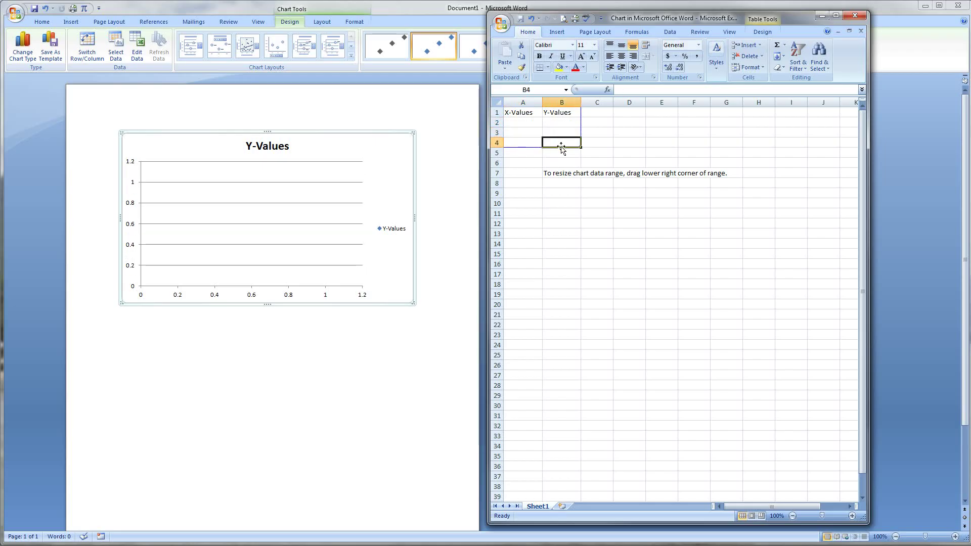
left_click(854, 17)
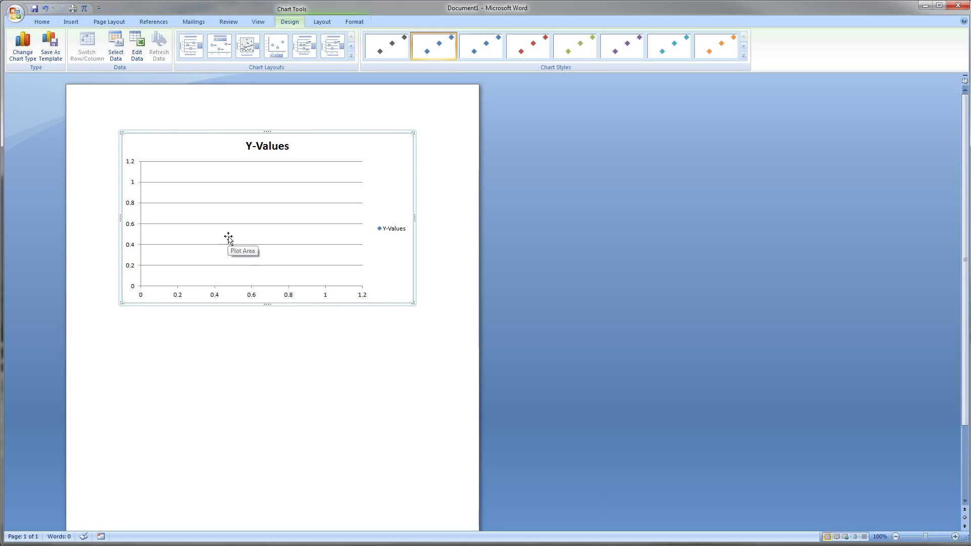
Delete the legend and the Y-Values title from the chart
left_click(389, 231)
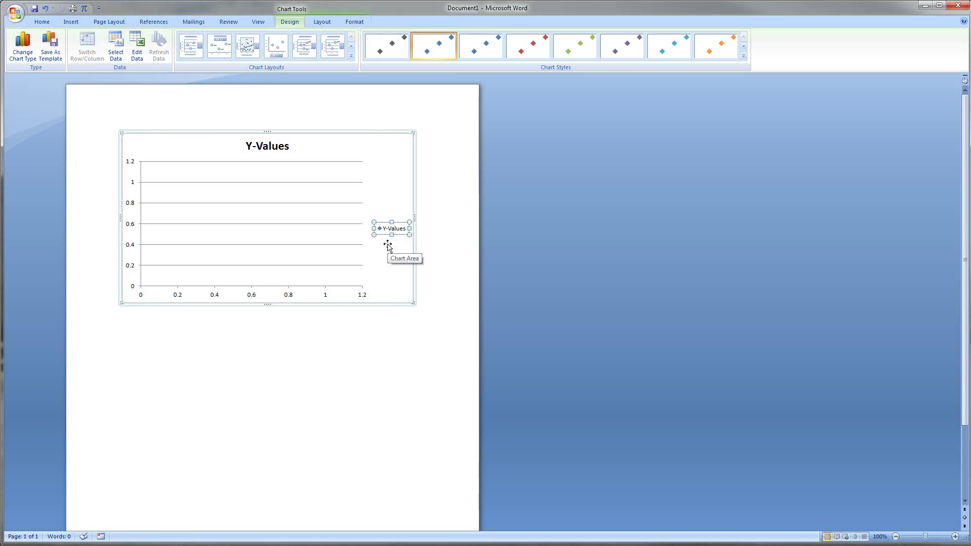
key("Delete")
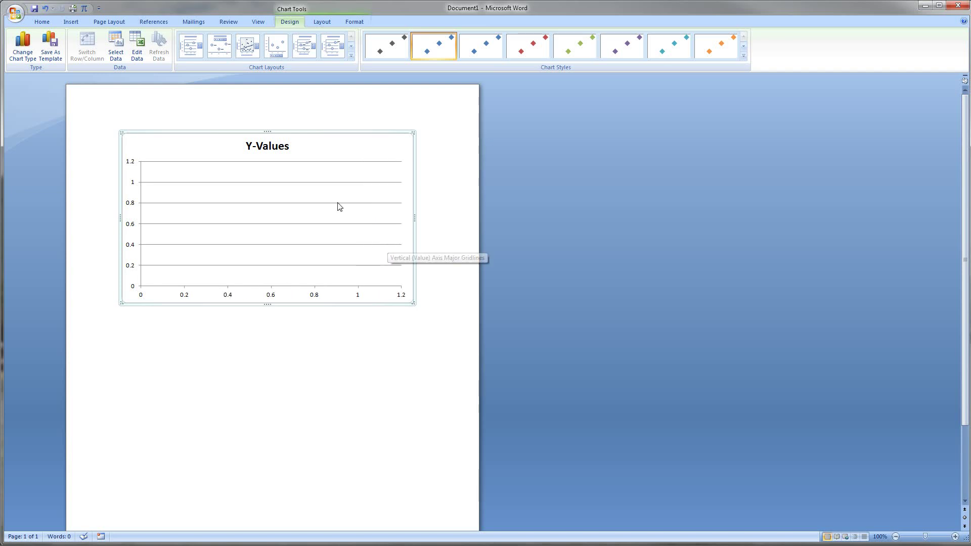
left_click(275, 148)
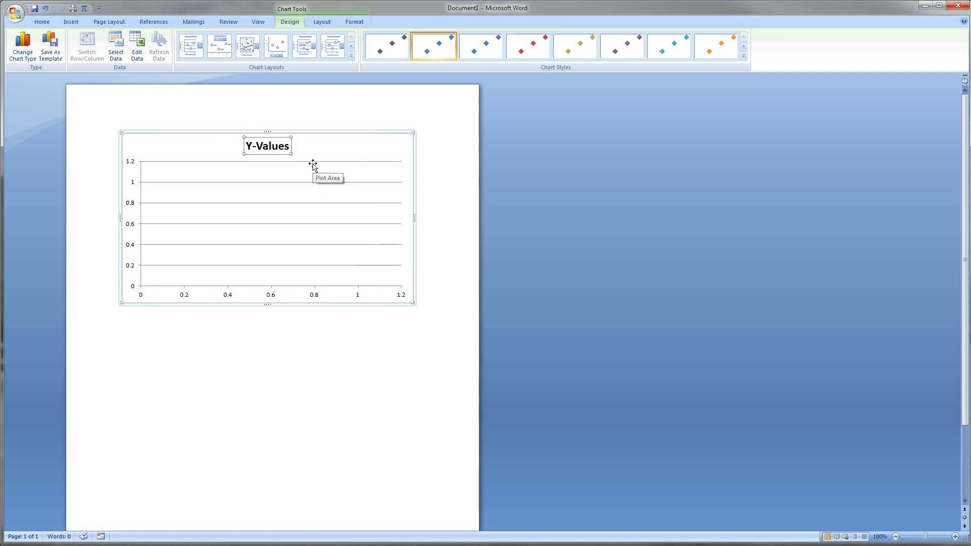
key("Delete")
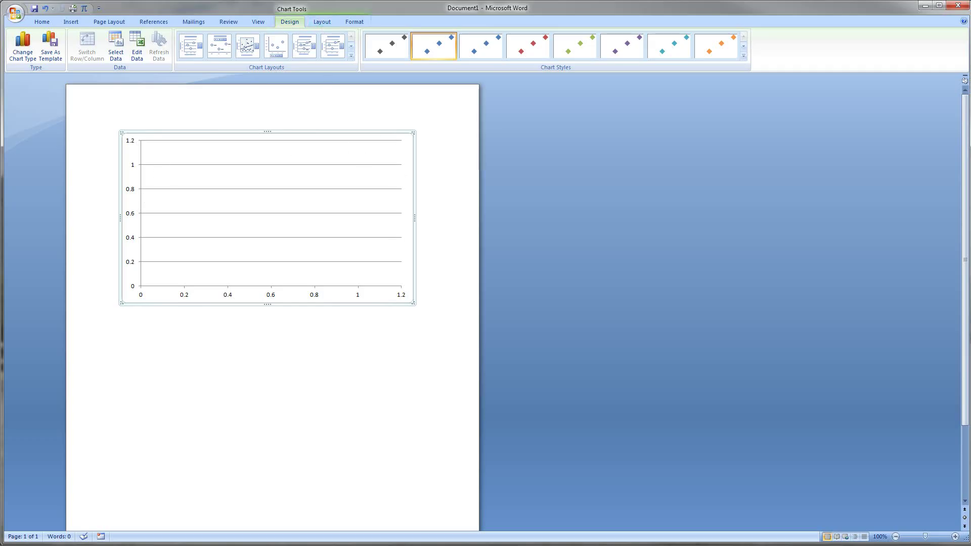
Set the primary horizontal axis to a fixed minimum of -6 and a fixed maximum of 6
left_click(322, 23)
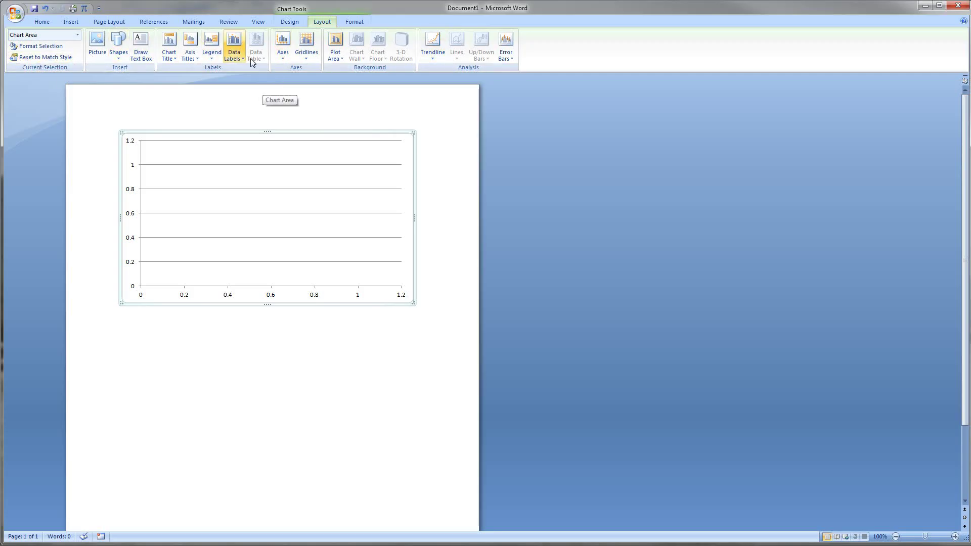
left_click(282, 58)
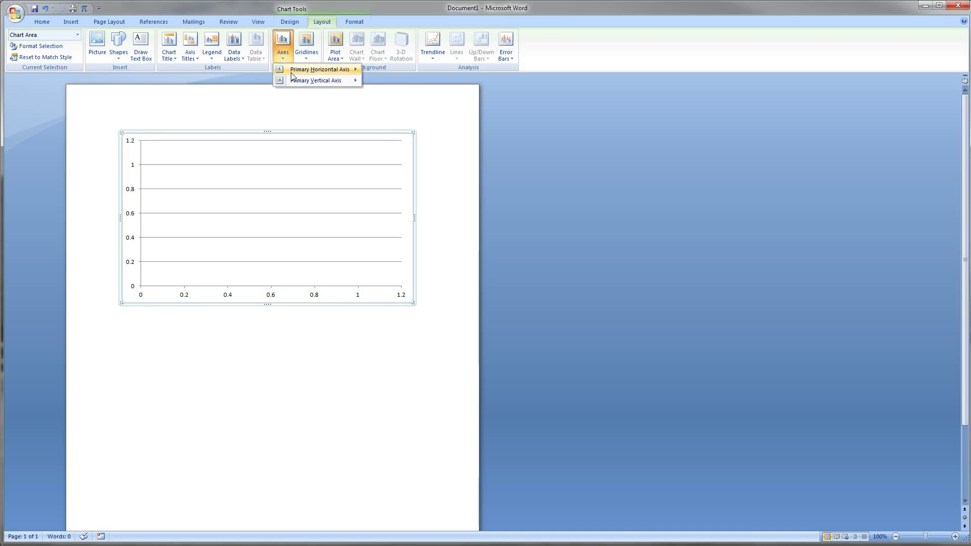
mouse_move(292, 74)
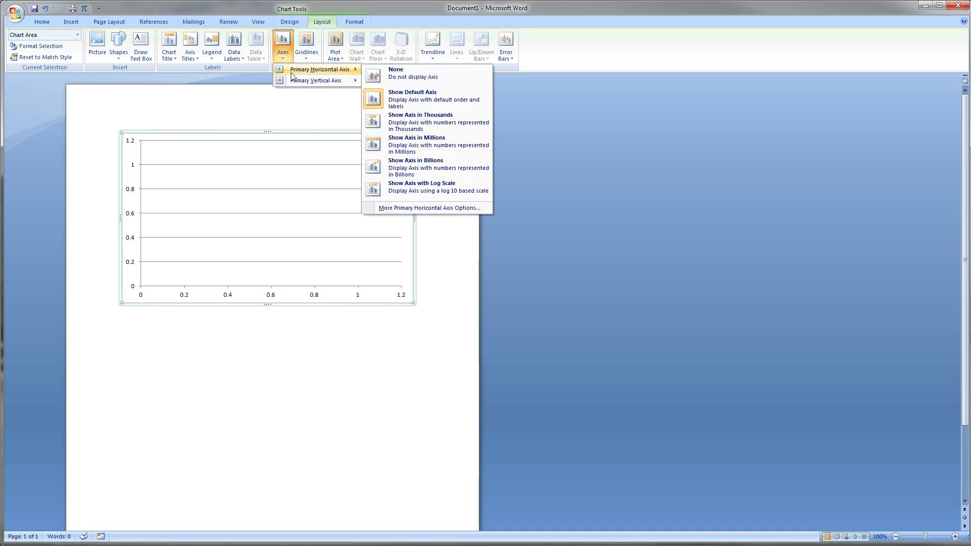
left_click(426, 209)
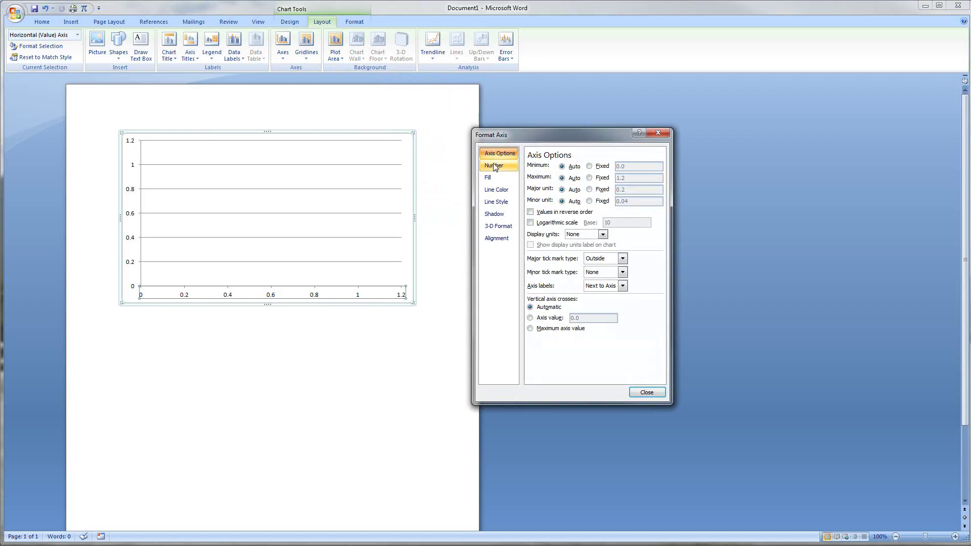
left_click(590, 167)
key("Tab")
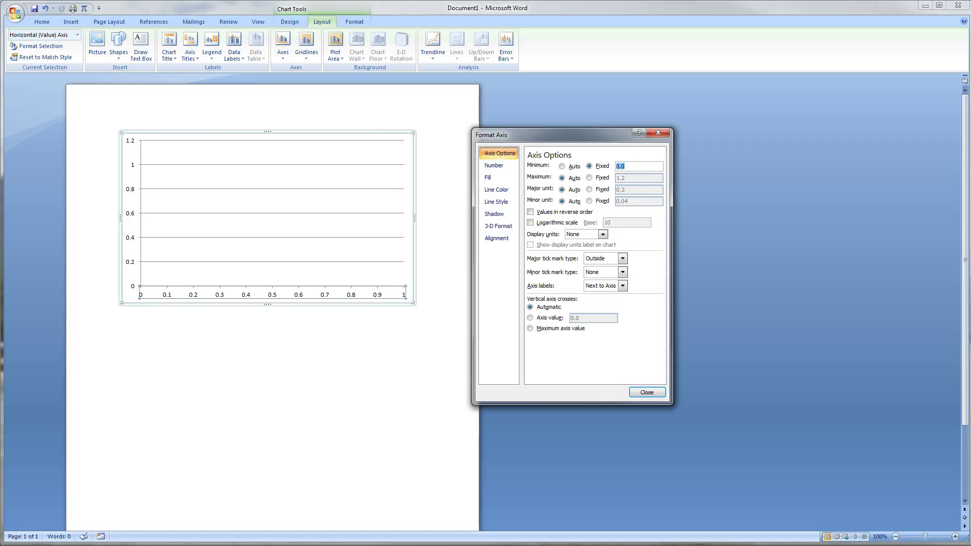
type("-6")
left_click(590, 178)
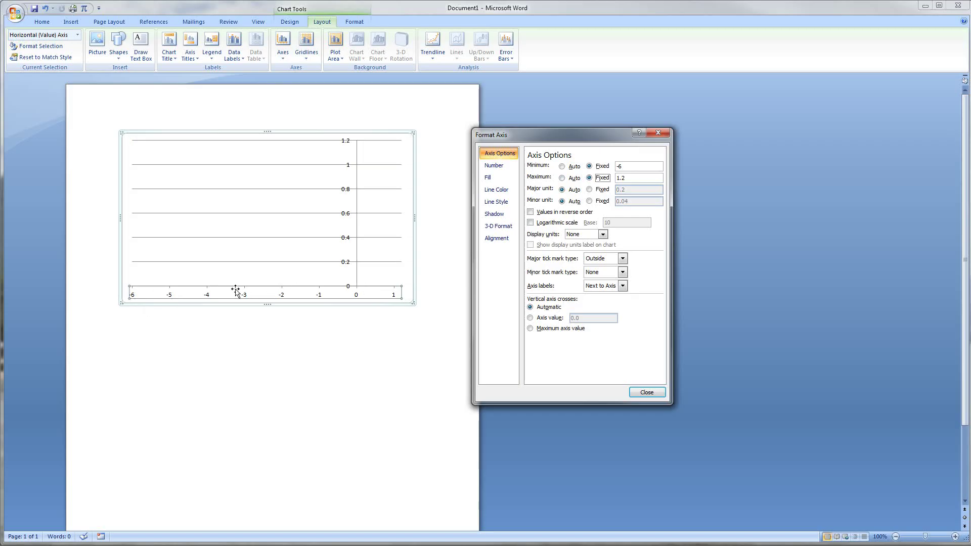
key("Tab")
type("6")
Set the horizontal axis to a fixed major unit of 1 with Cross major tick marks, keeping the minor unit automatic
left_click(589, 189)
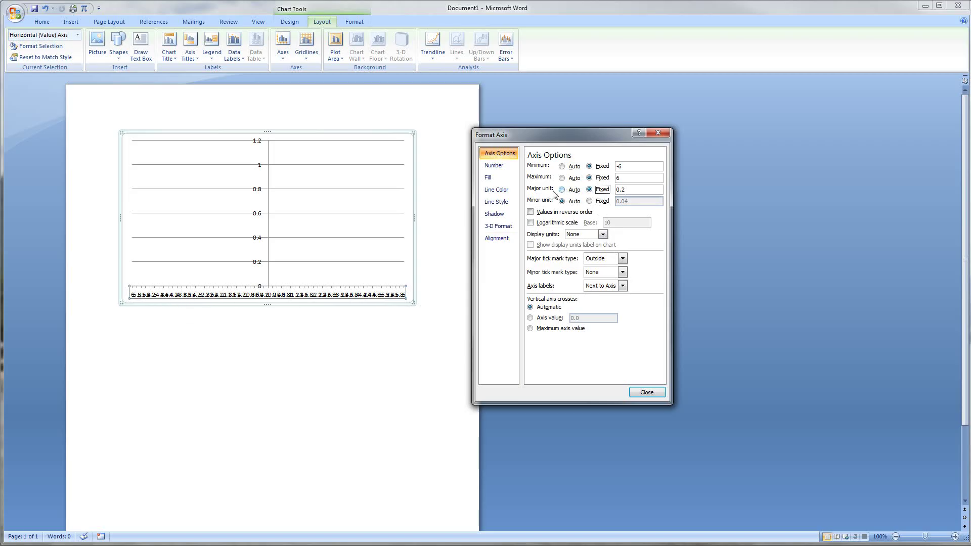
key("Tab")
type("1")
left_click(590, 201)
left_click(562, 201)
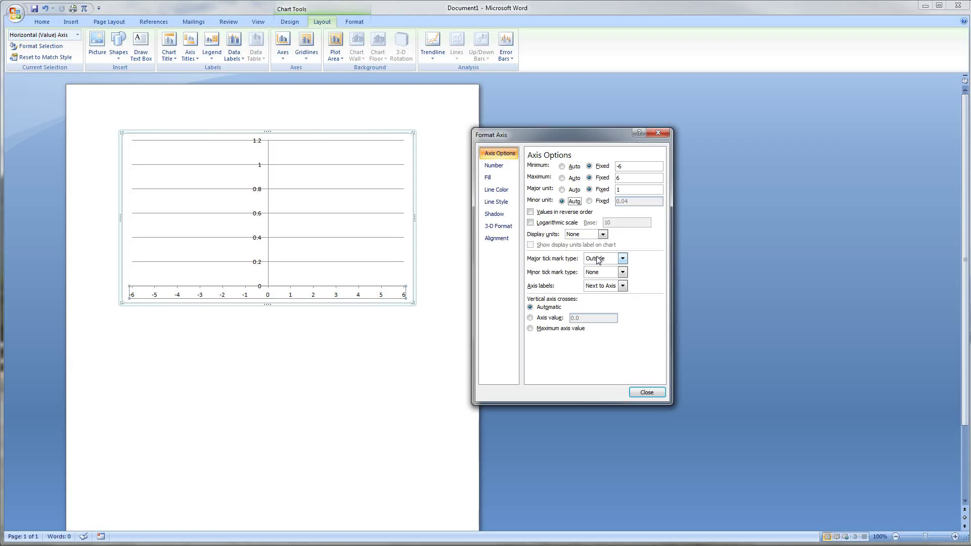
left_click(622, 258)
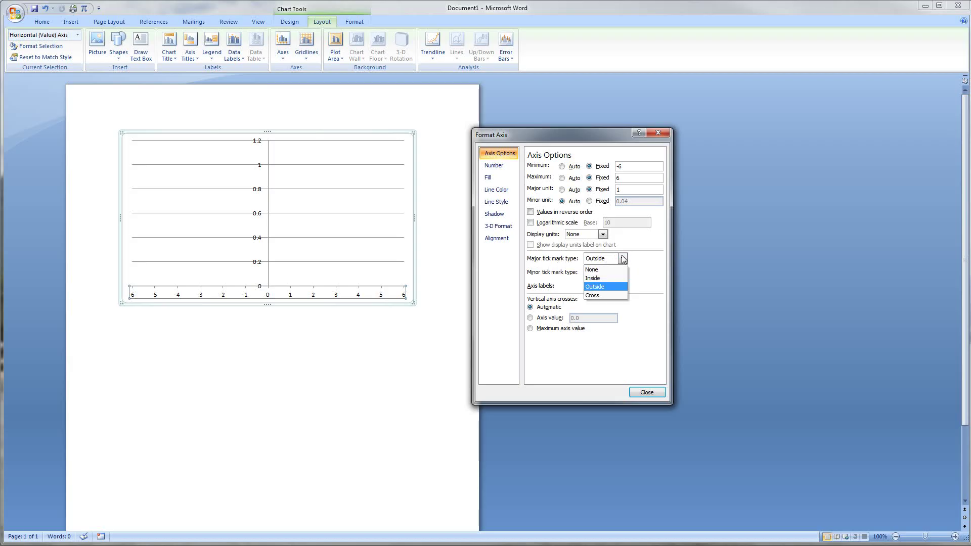
left_click(600, 297)
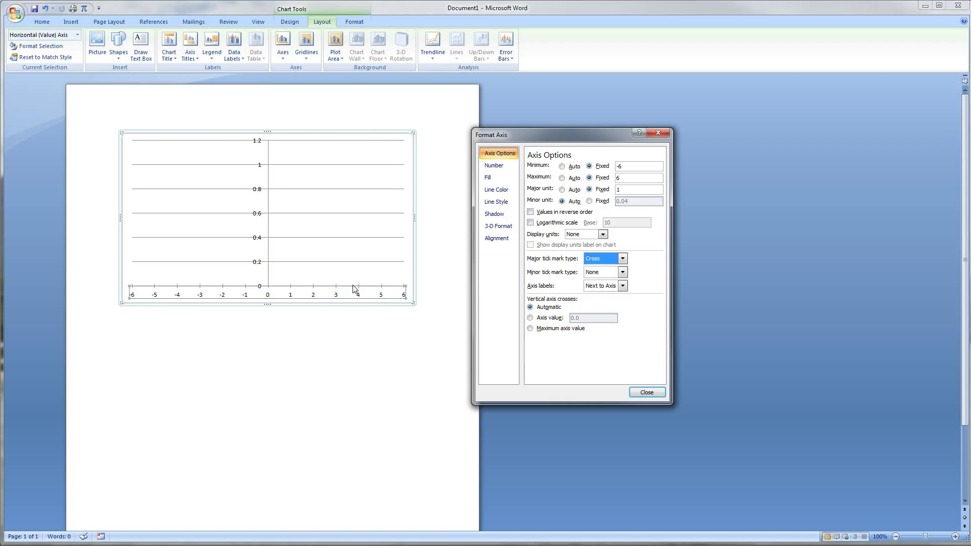
left_click(647, 393)
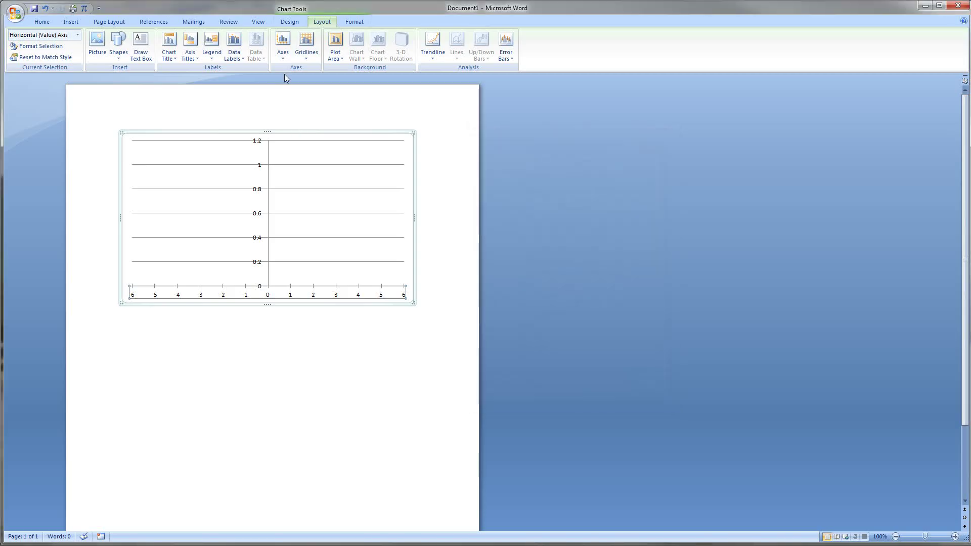
Set the primary vertical axis to a fixed minimum of -6 and a fixed maximum of 6
left_click(284, 52)
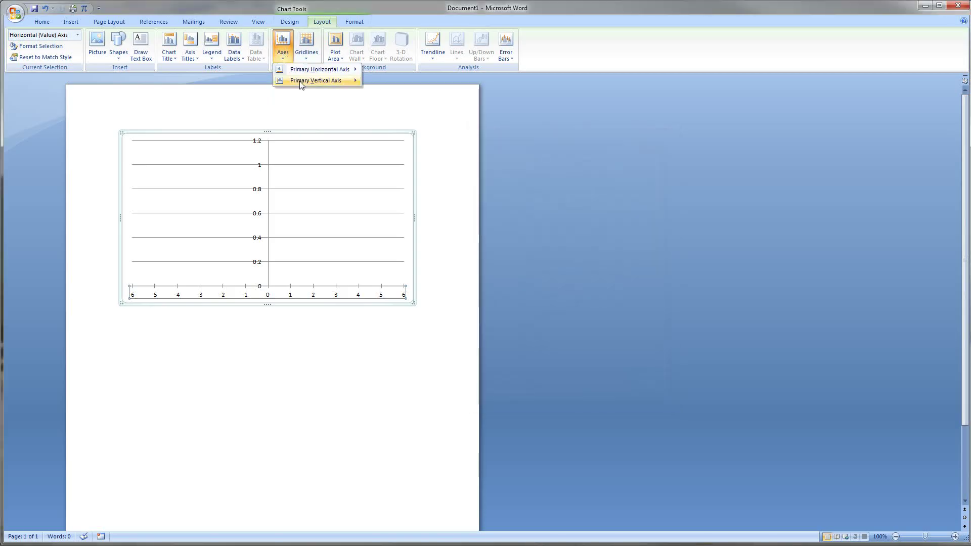
mouse_move(356, 83)
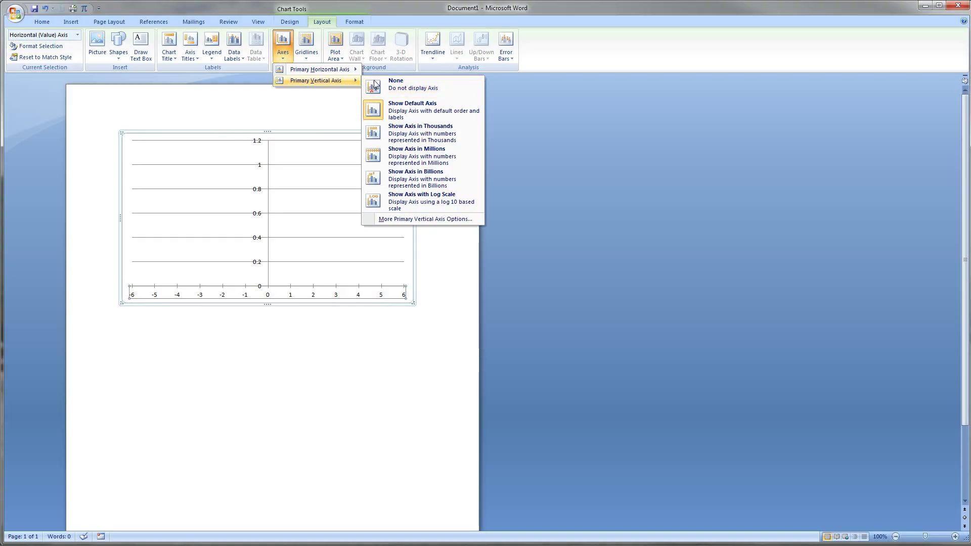
left_click(409, 219)
left_click(590, 167)
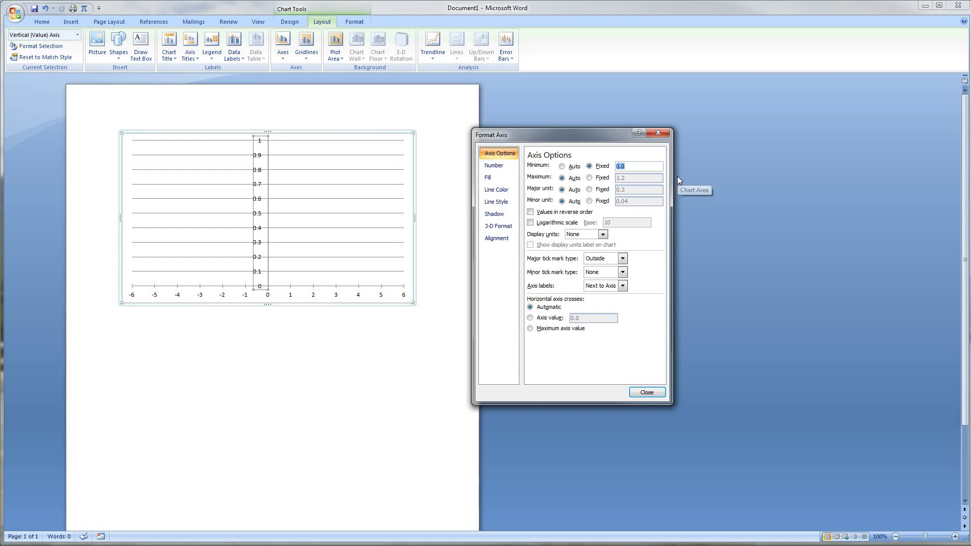
type("-6")
left_click(590, 178)
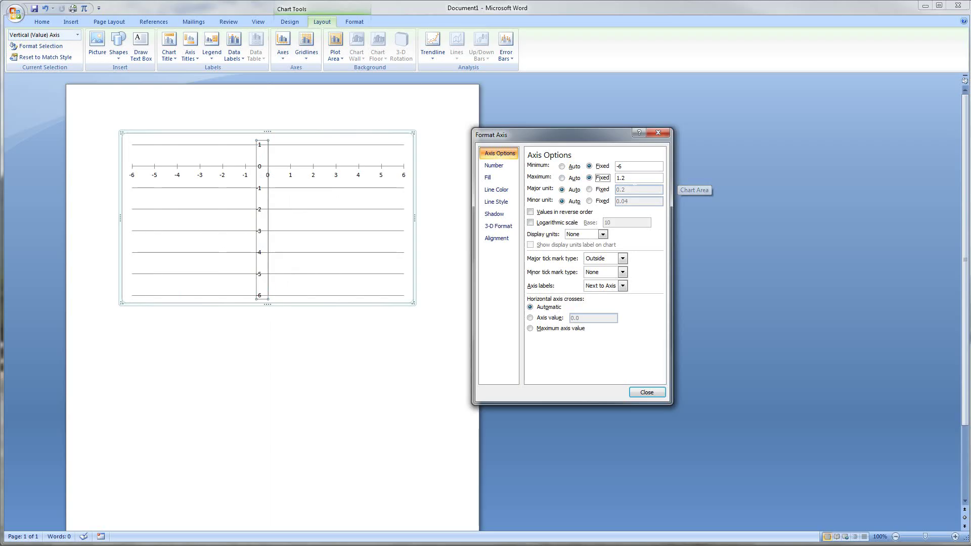
type("6")
Give the vertical axis a fixed major unit of 1 and Cross major tick marks
left_click(590, 189)
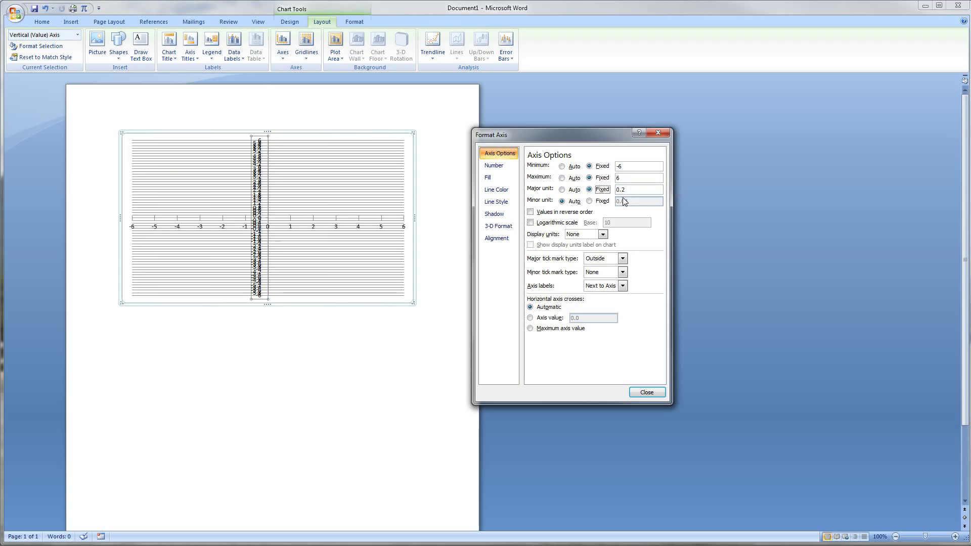
double_click(616, 190)
type("1")
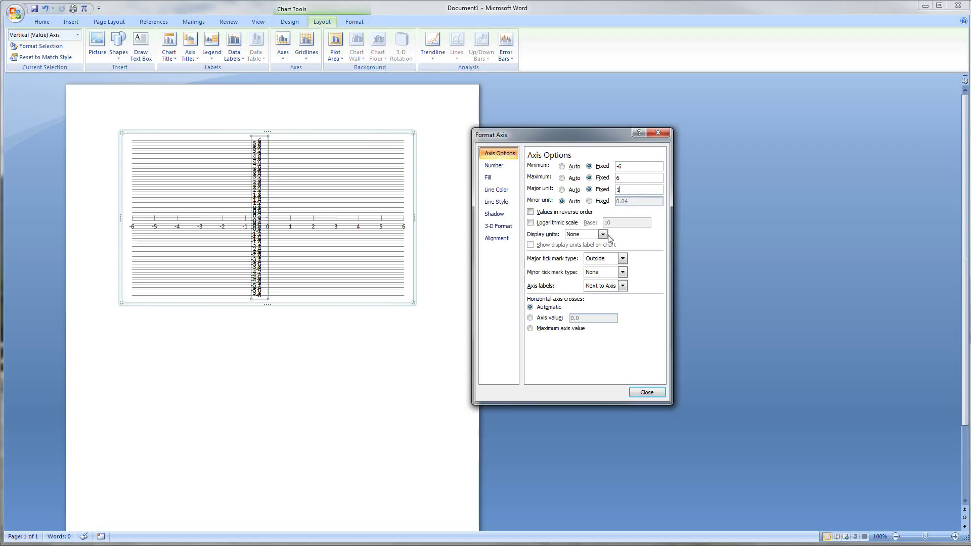
left_click(623, 259)
left_click(605, 293)
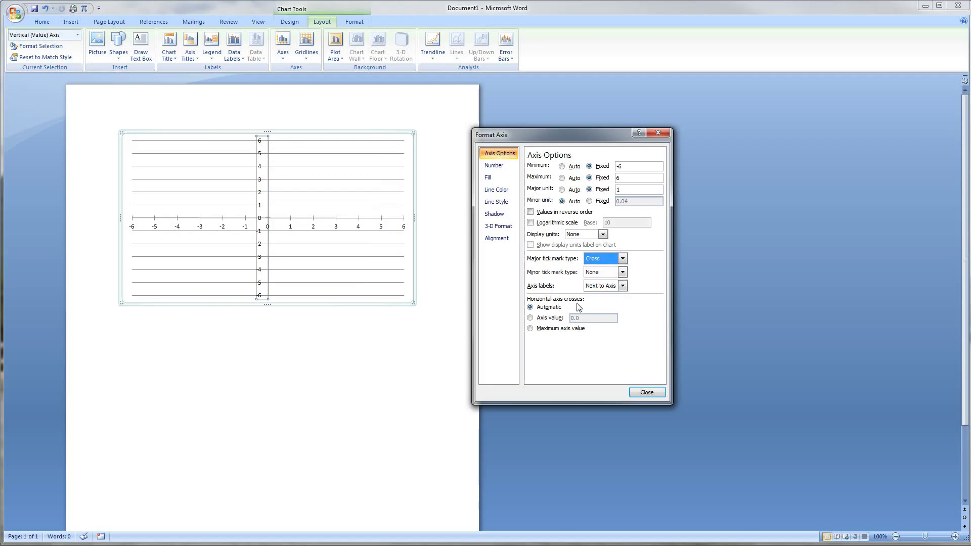
left_click(644, 394)
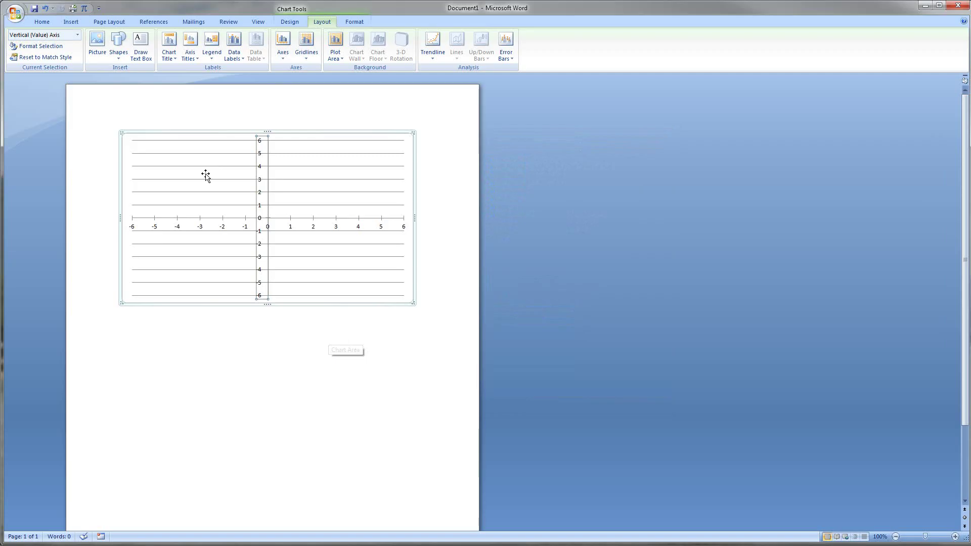
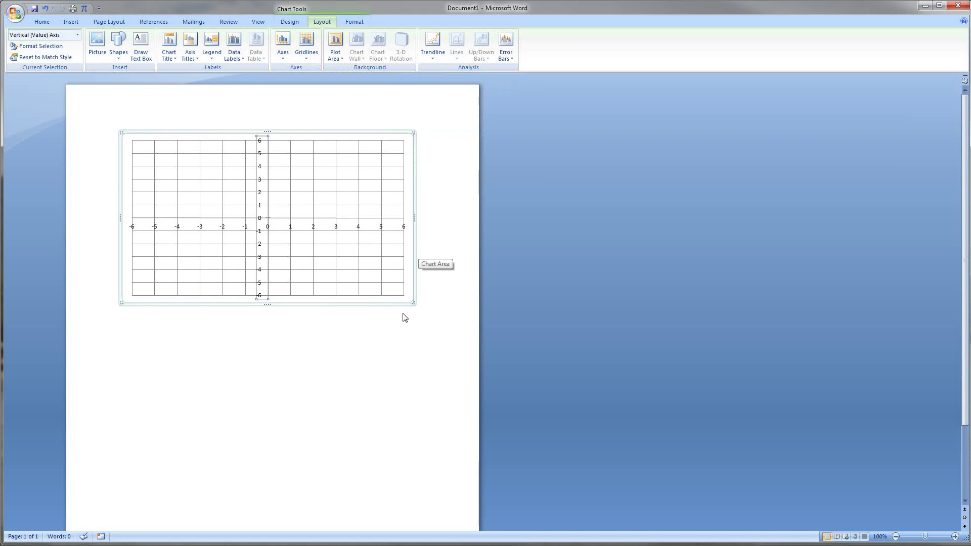
Format the horizontal gridlines of the chart as a solid line with 50% transparency
left_click(349, 270)
left_click(357, 175)
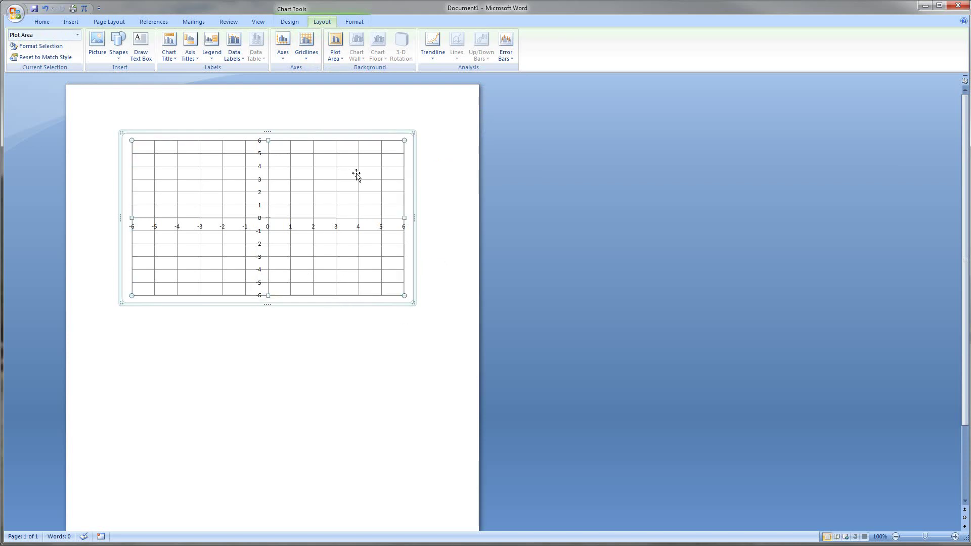
left_click(333, 193)
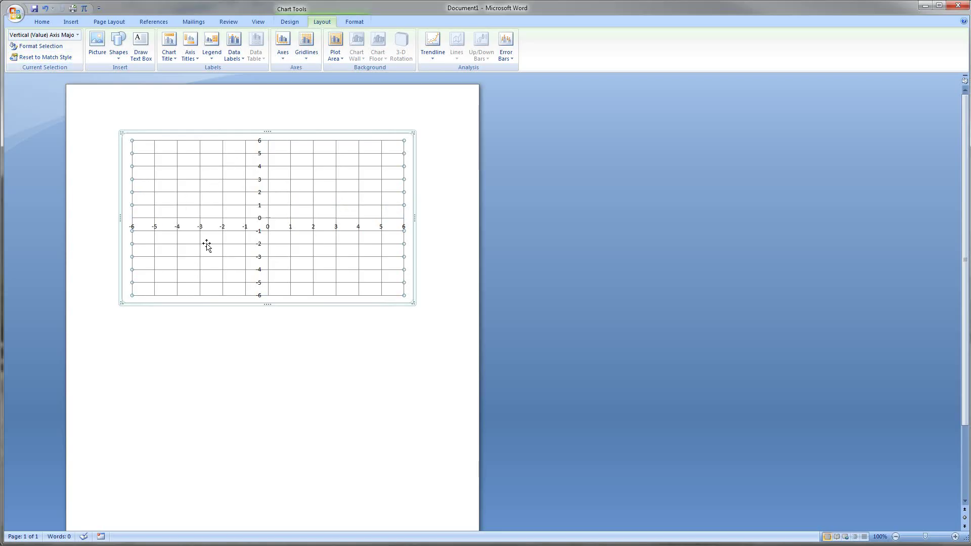
left_click(49, 46)
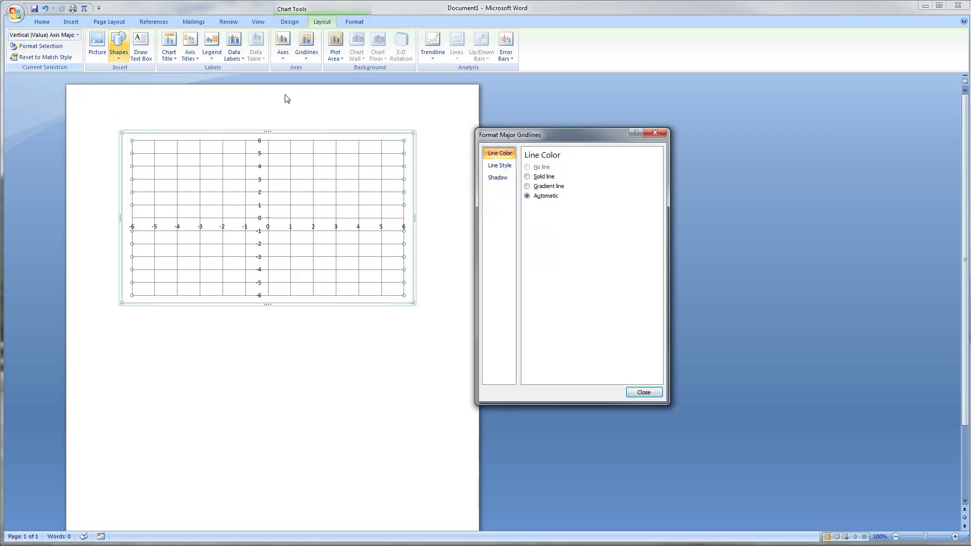
left_click(528, 178)
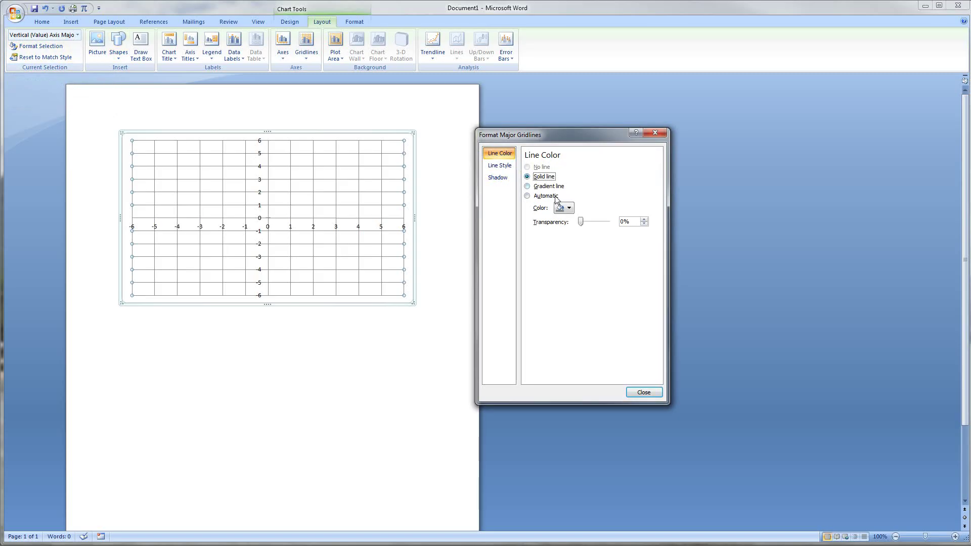
left_click(581, 224)
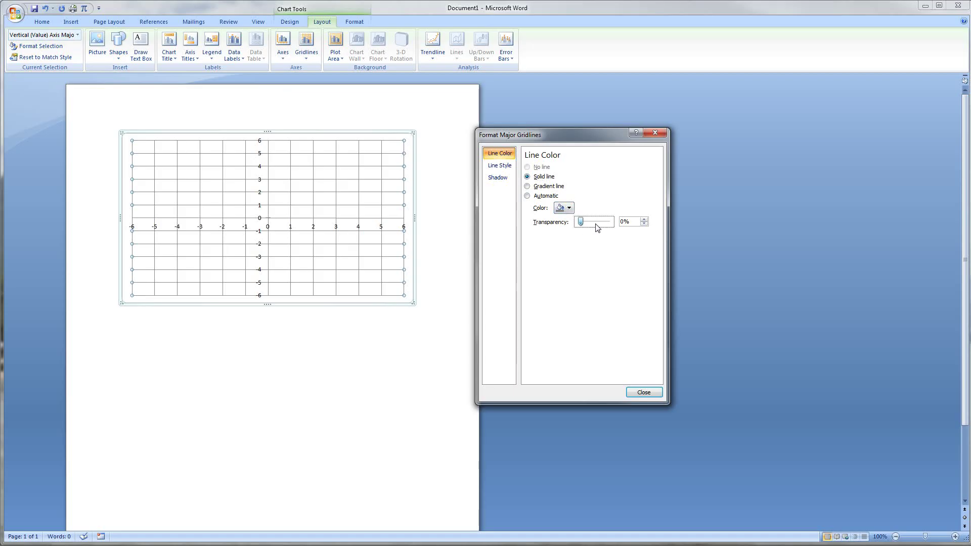
left_click_drag(596, 224, 597, 223)
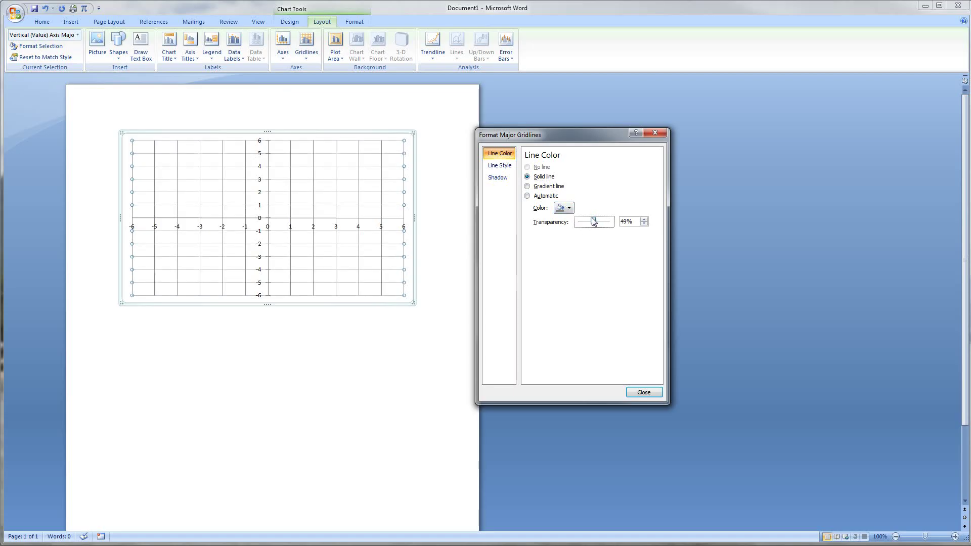
left_click(644, 224)
left_click(644, 224)
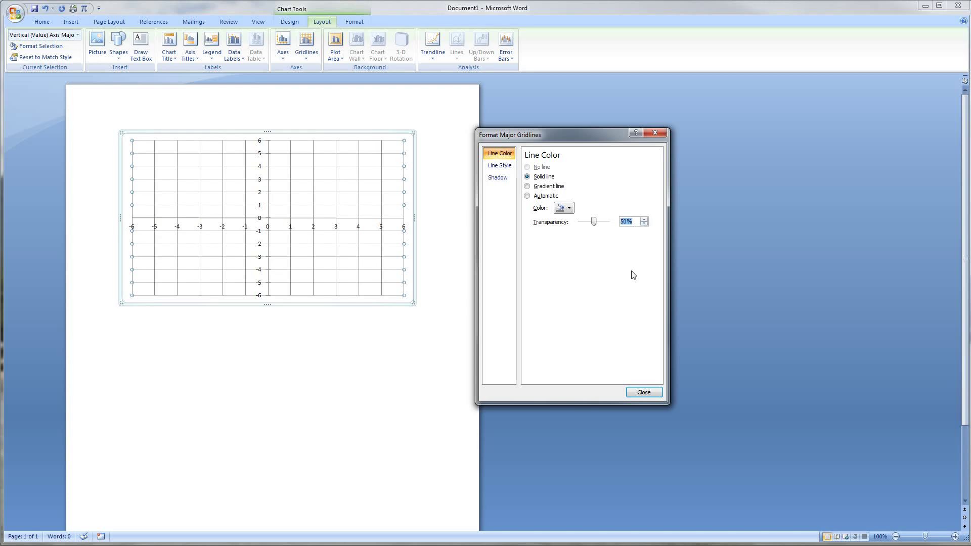
left_click(641, 393)
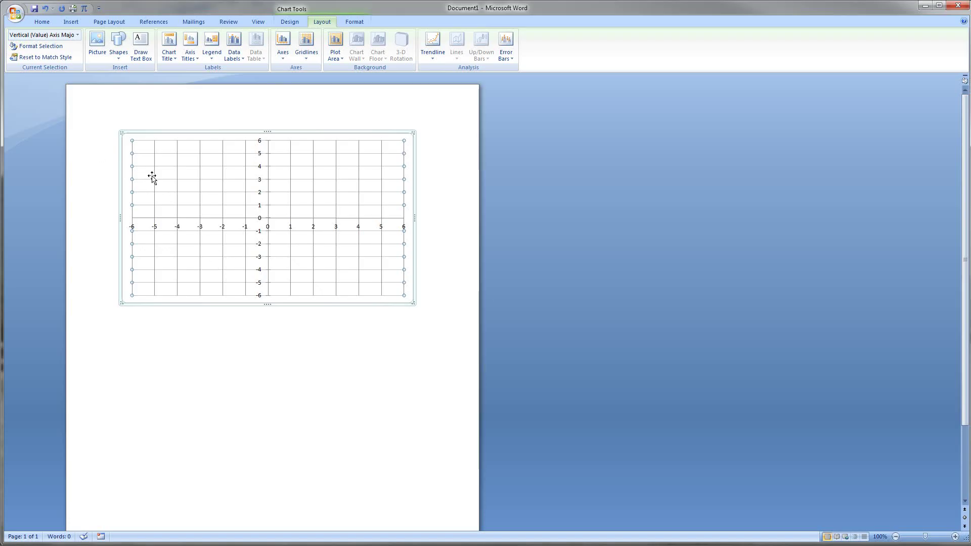
Give the vertical gridlines of the chart a solid line color with 50% transparency
left_click(201, 190)
left_click(41, 47)
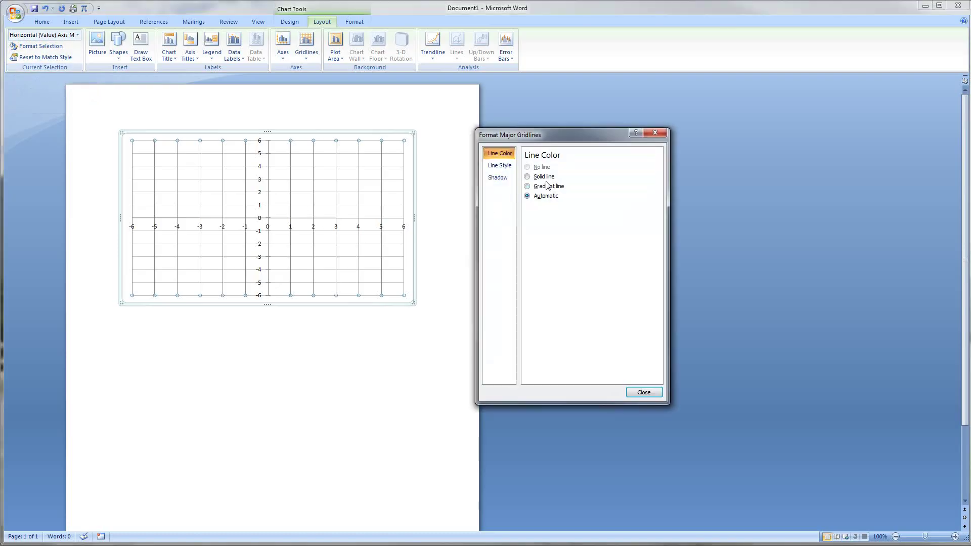
left_click(543, 176)
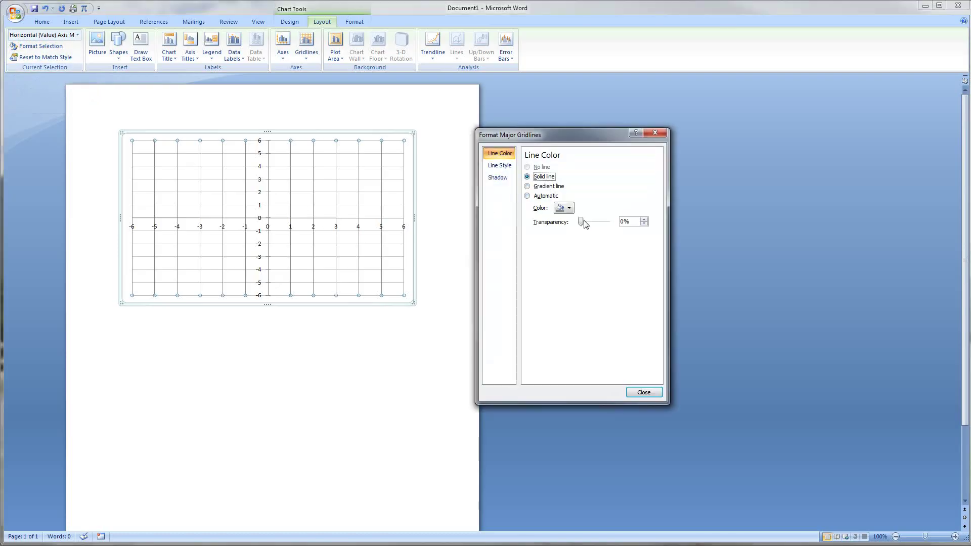
left_click_drag(584, 224, 597, 226)
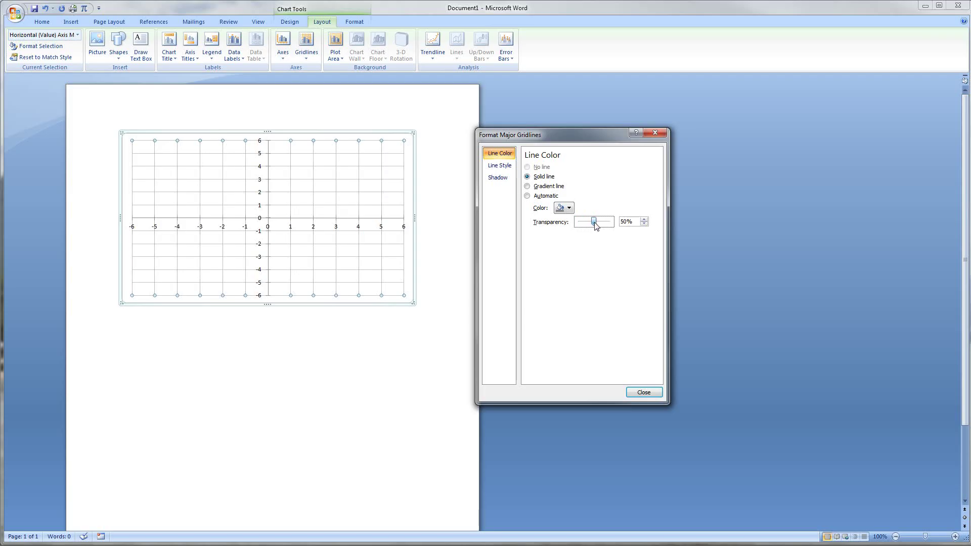
left_click(652, 397)
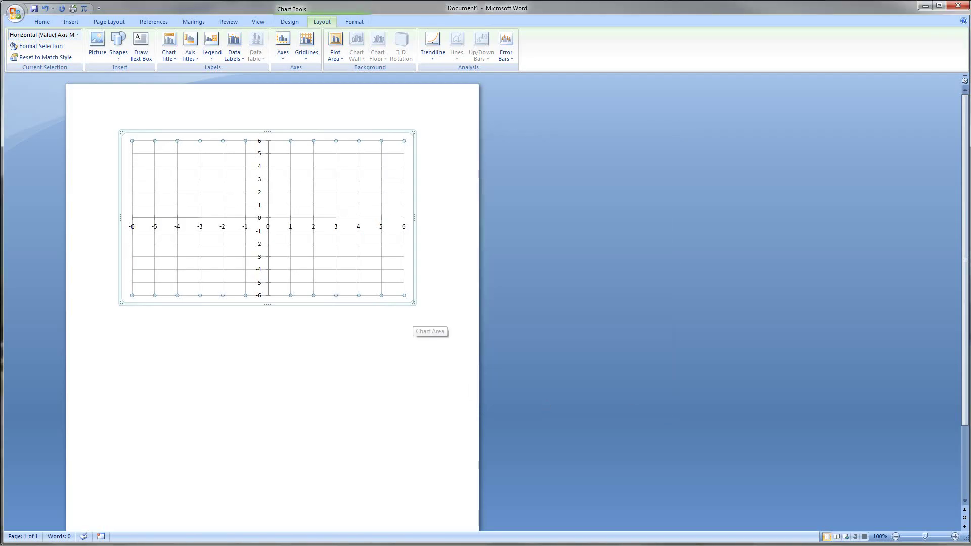
Resize the chart from its lower-right corner, making it narrower and taller so the grid cells become closer to square
left_click(365, 275)
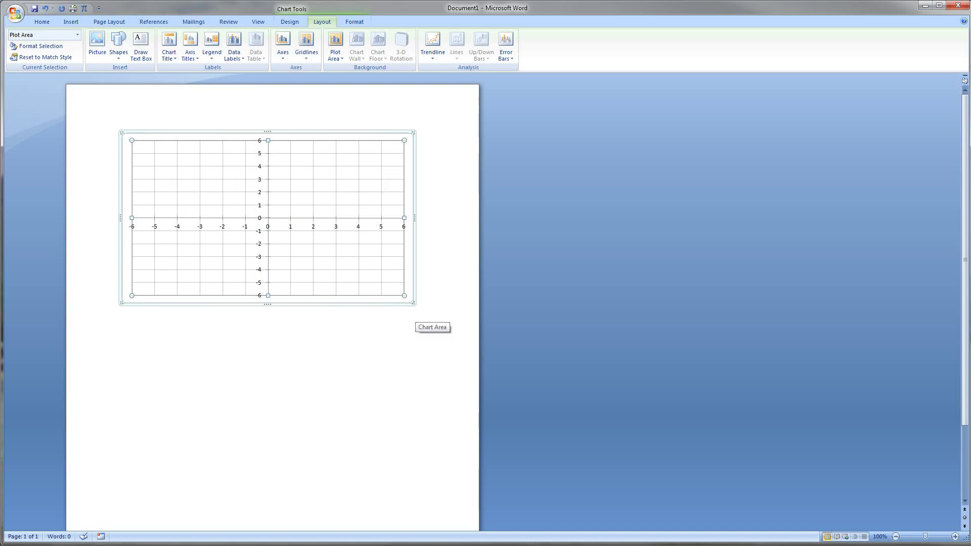
left_click_drag(413, 303, 399, 321)
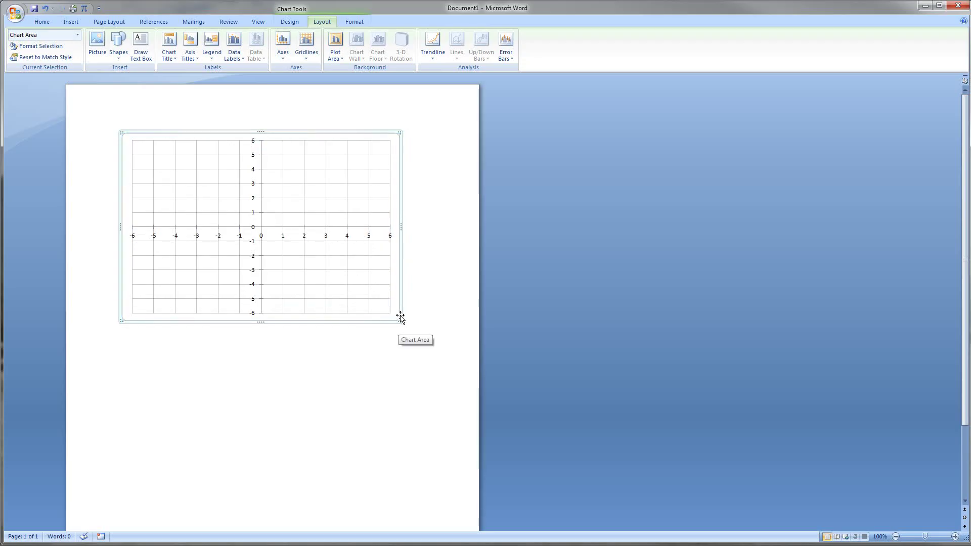
left_click_drag(400, 321, 392, 335)
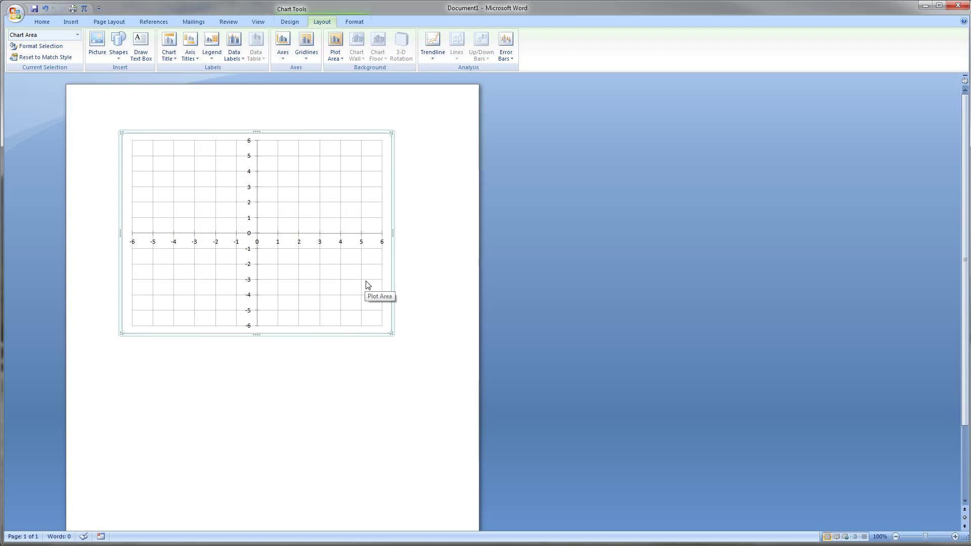
Open the chart's data for editing and enter the first point, with X value 4 in A2 and Y value -5 in B2
left_click(281, 262)
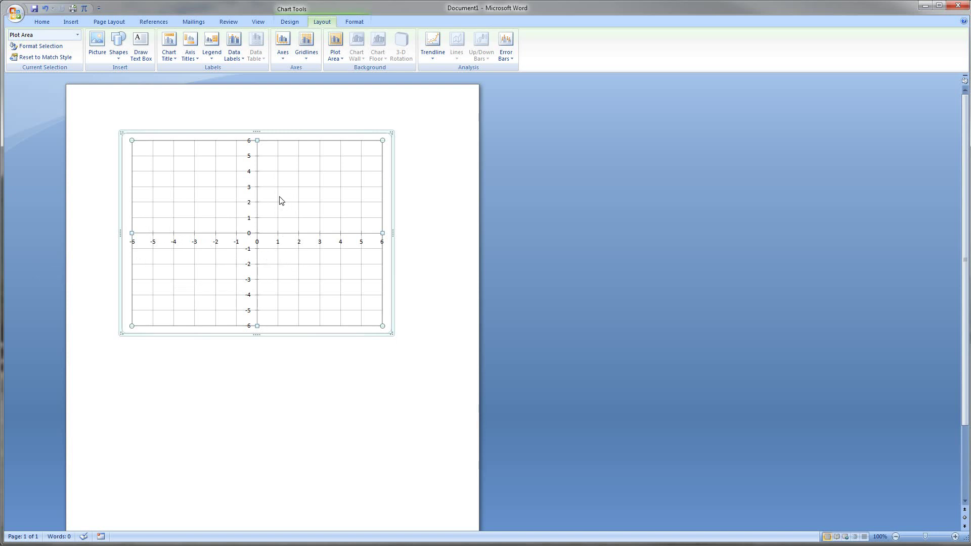
right_click(290, 219)
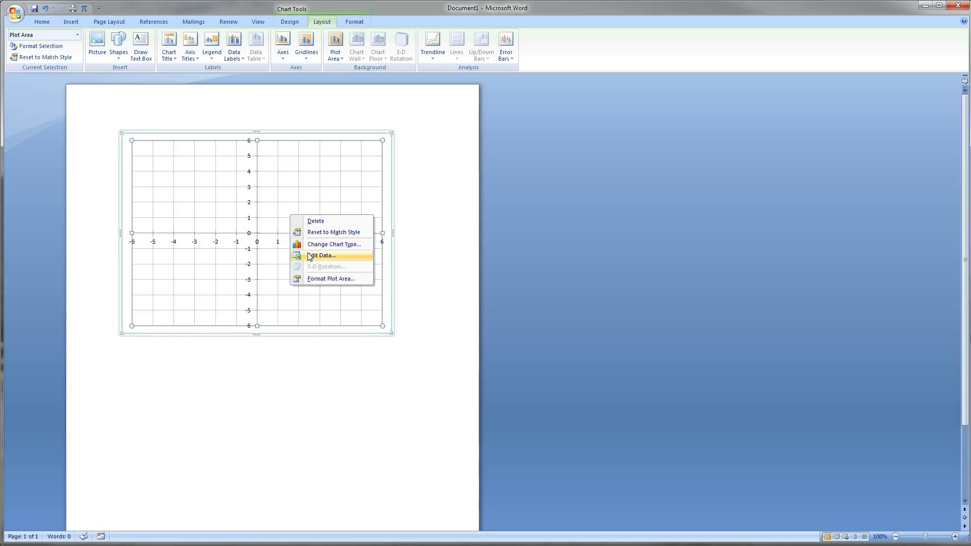
right_click(282, 192)
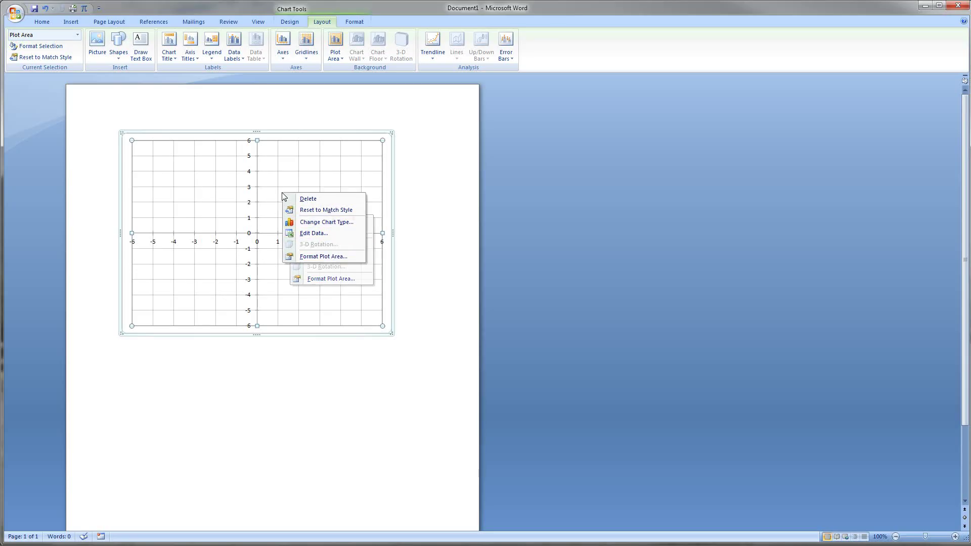
left_click(321, 234)
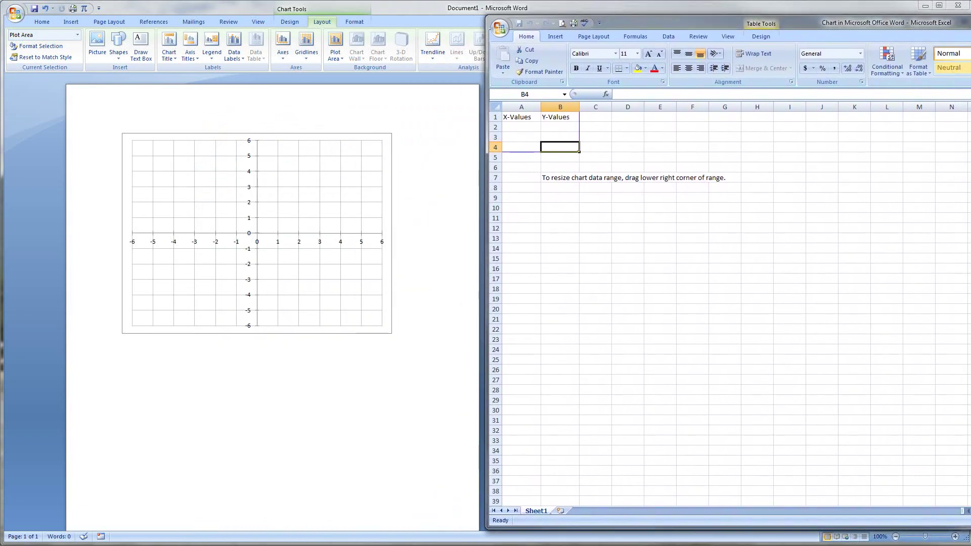
left_click(529, 123)
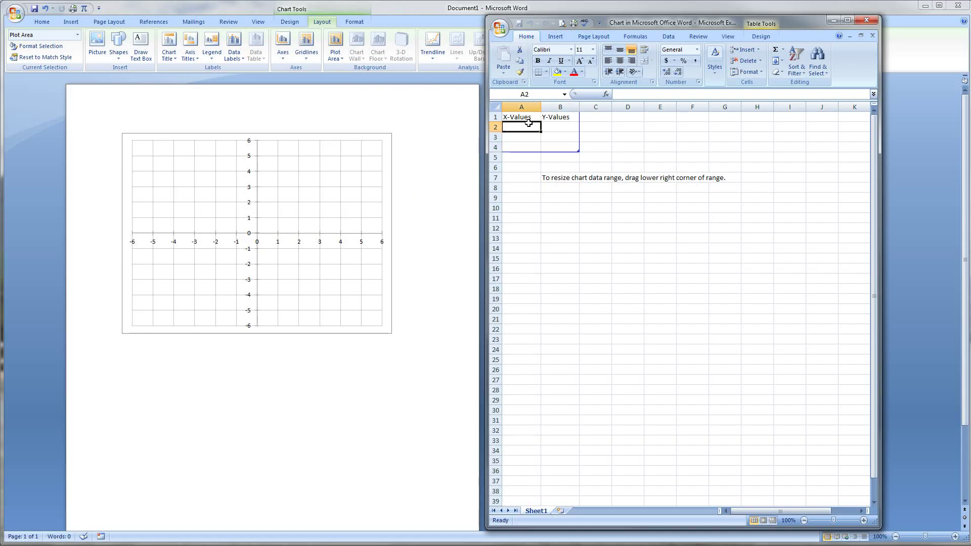
type("4")
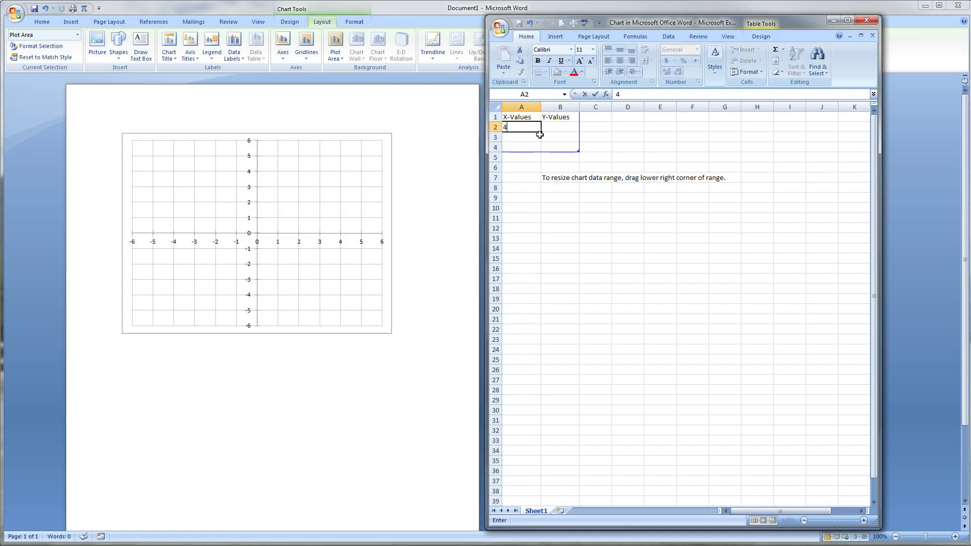
key("Tab")
type("-5")
key("Return")
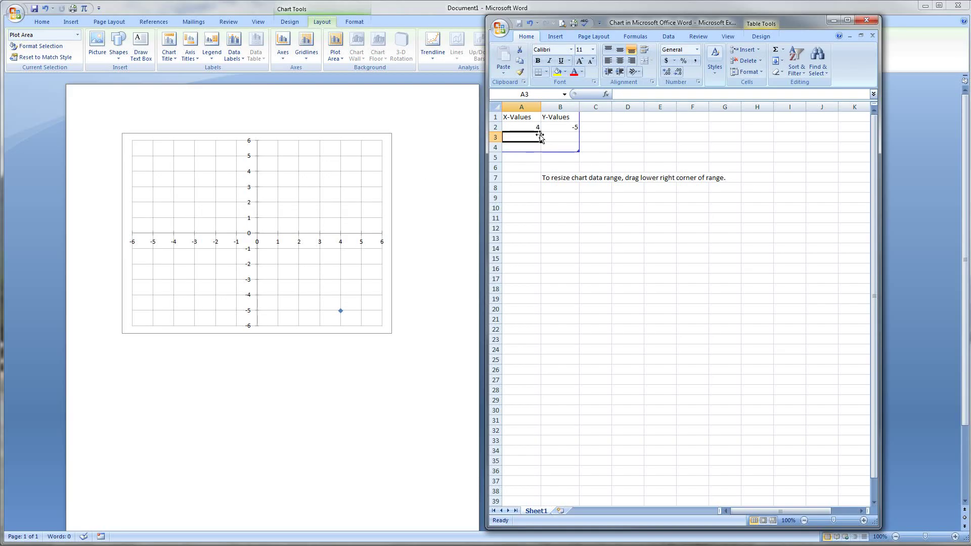
Add a second point to the chart data, with X value 2 in A3 and Y value 3 in B3
type("2")
key("Tab")
type("3")
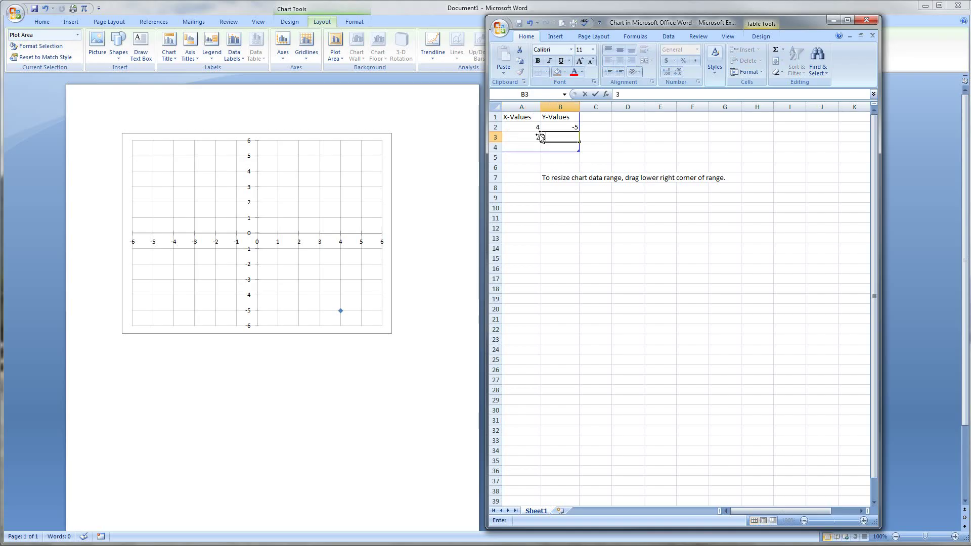
key("Return")
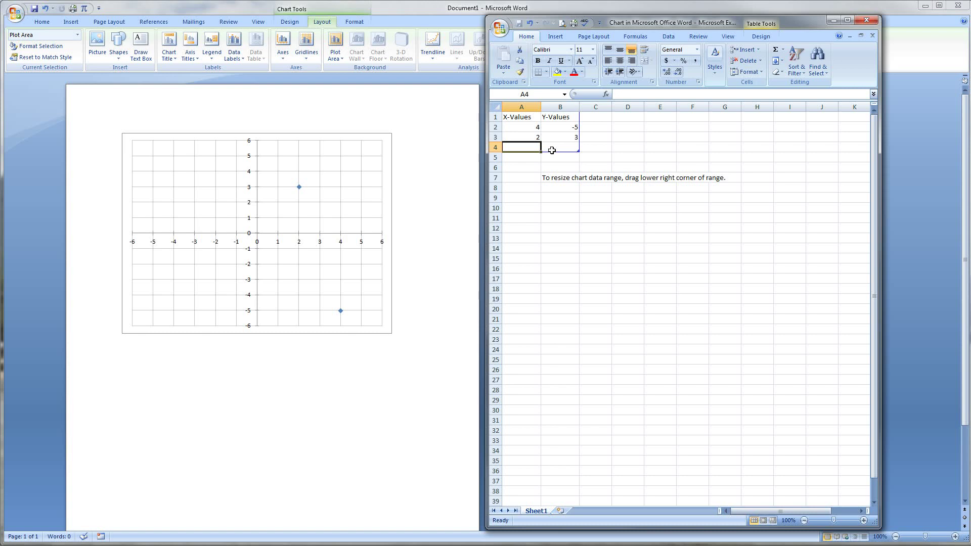
type("1")
key("Tab")
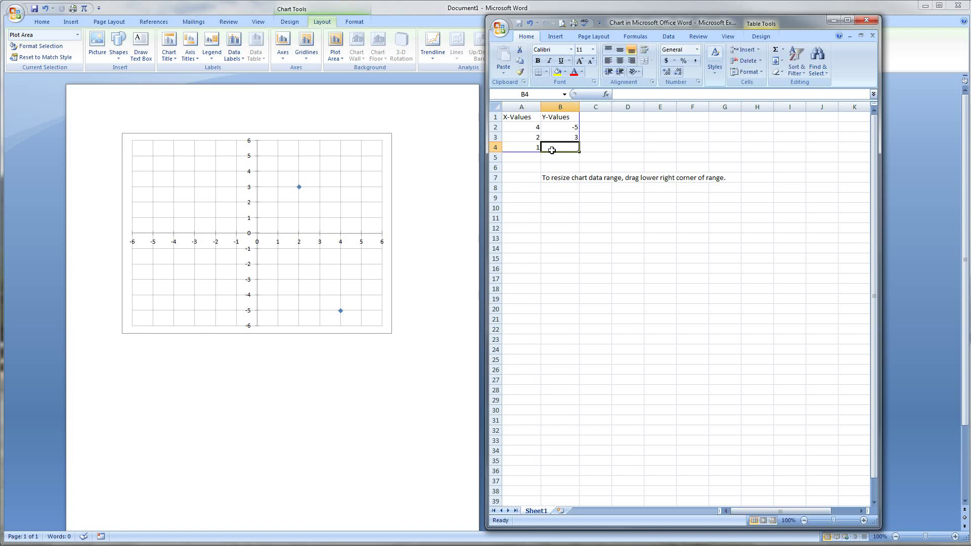
key("shift+Tab")
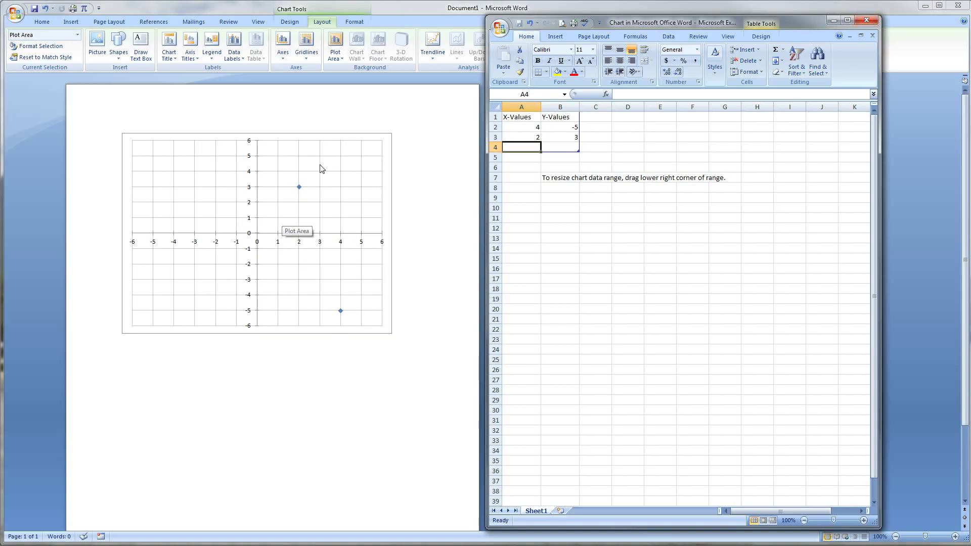
Close the chart data sheet and change the plotted points' markers to the built-in circle type at a slightly smaller size
left_click(875, 21)
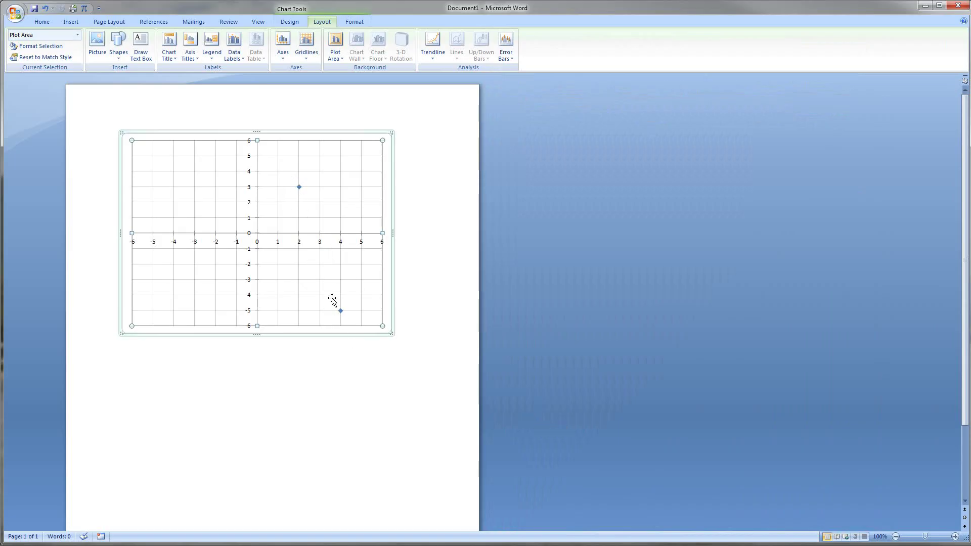
left_click(299, 188)
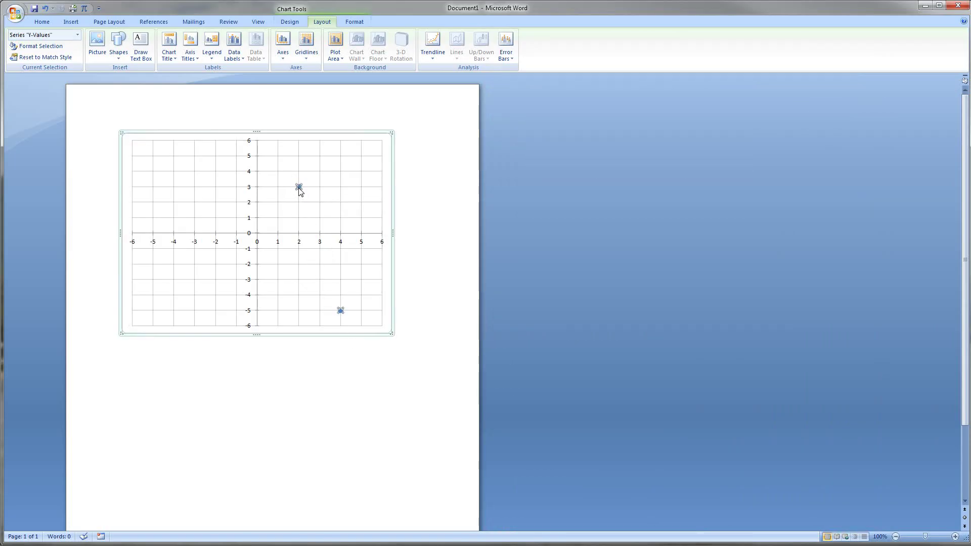
left_click(36, 46)
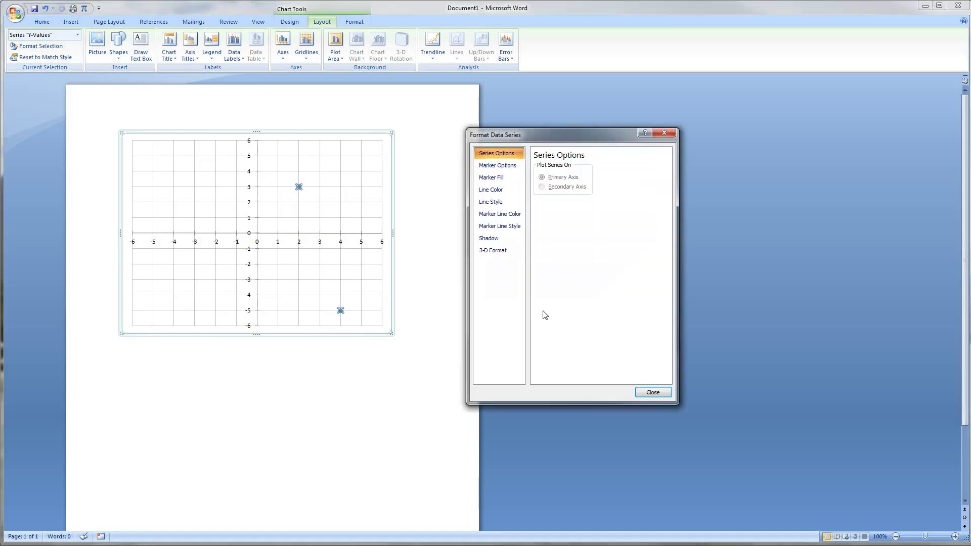
left_click(499, 169)
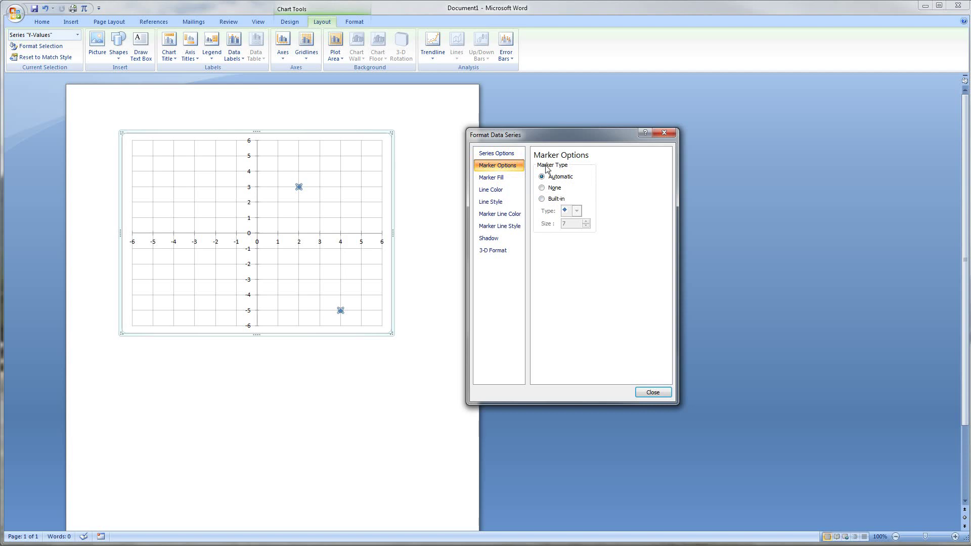
left_click(542, 199)
left_click(576, 211)
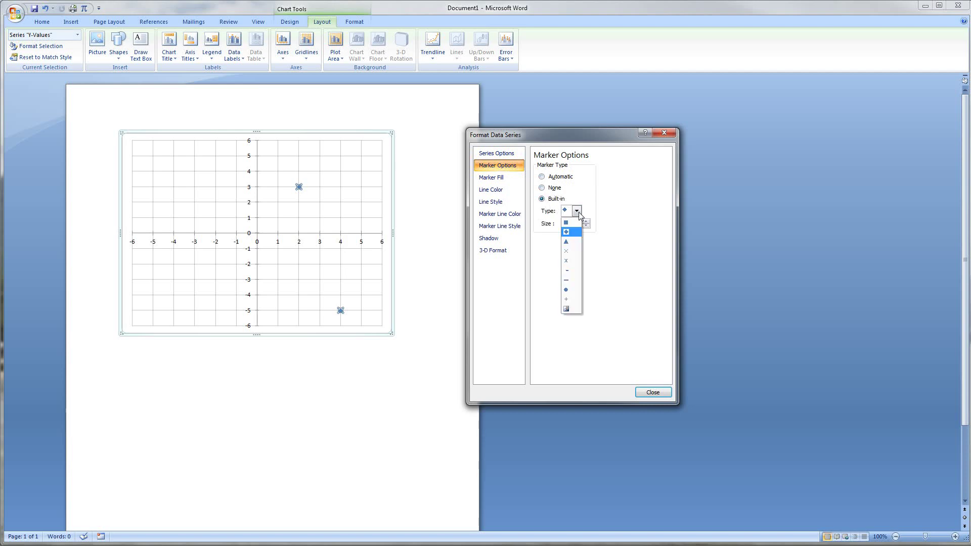
left_click(572, 298)
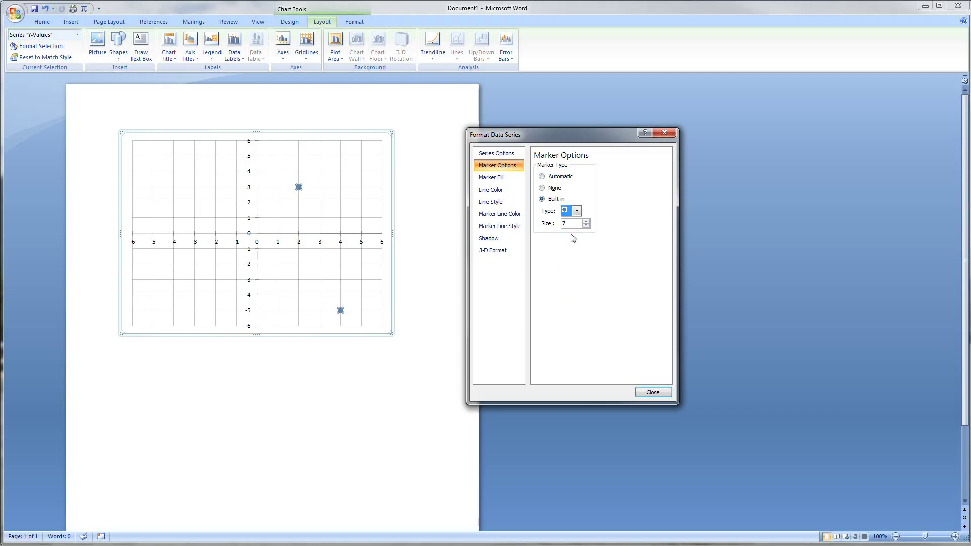
left_click(586, 225)
left_click(653, 393)
left_click(349, 285)
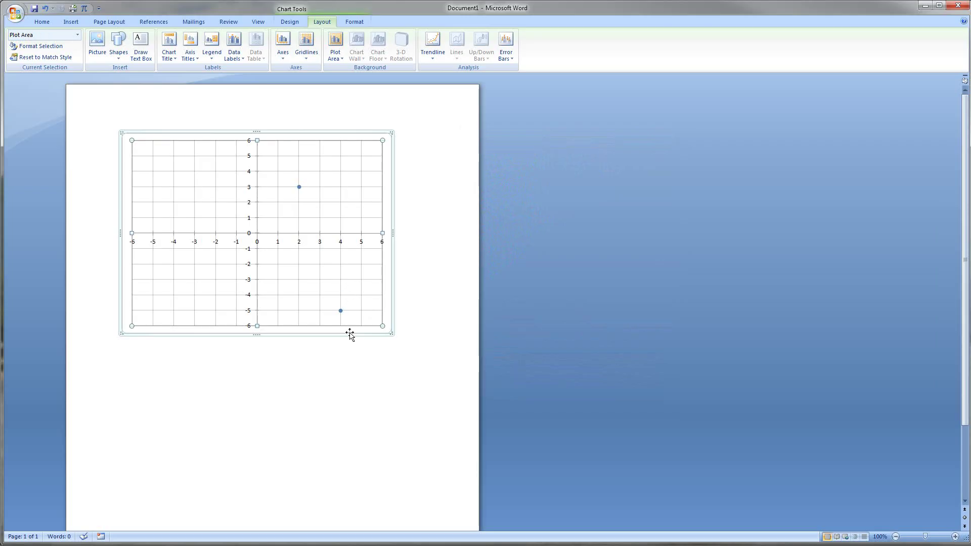
left_click(341, 310)
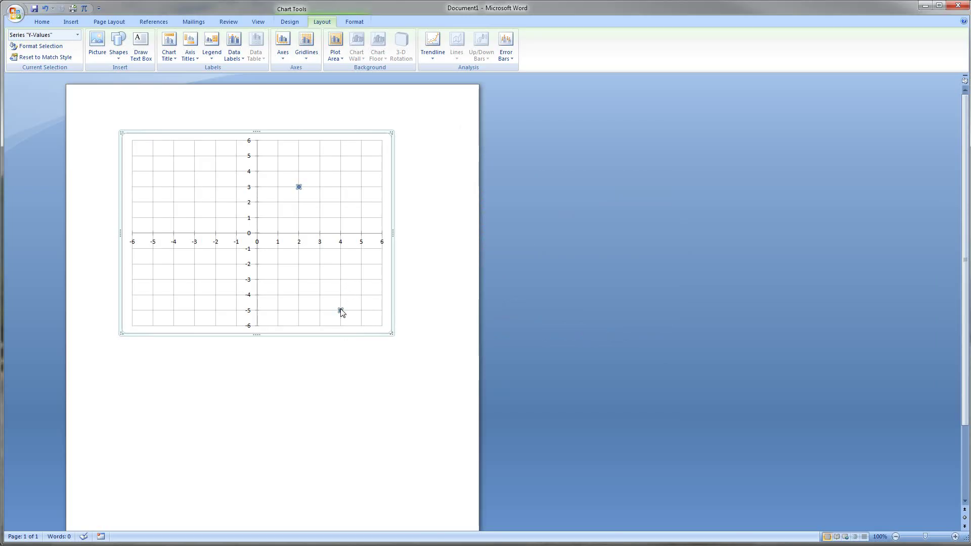
left_click(56, 46)
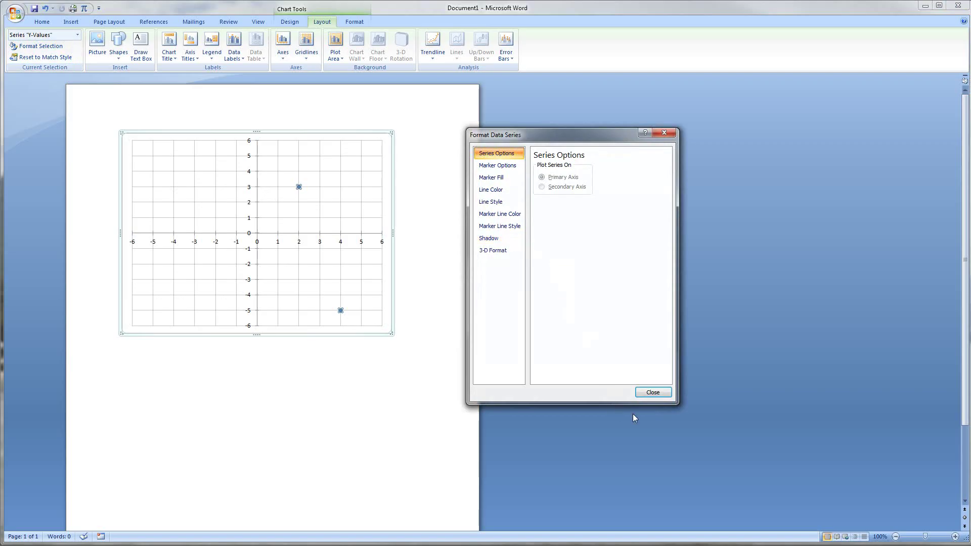
left_click(652, 393)
Insert a double-headed arrow line inside the chart and place its ends on the points (2, 3) and (4, -5)
left_click(332, 276)
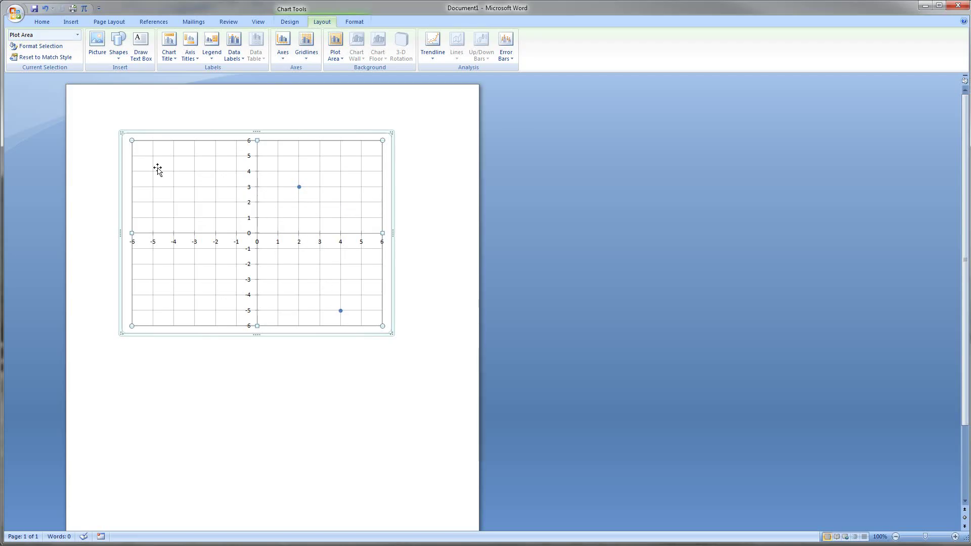
left_click(119, 48)
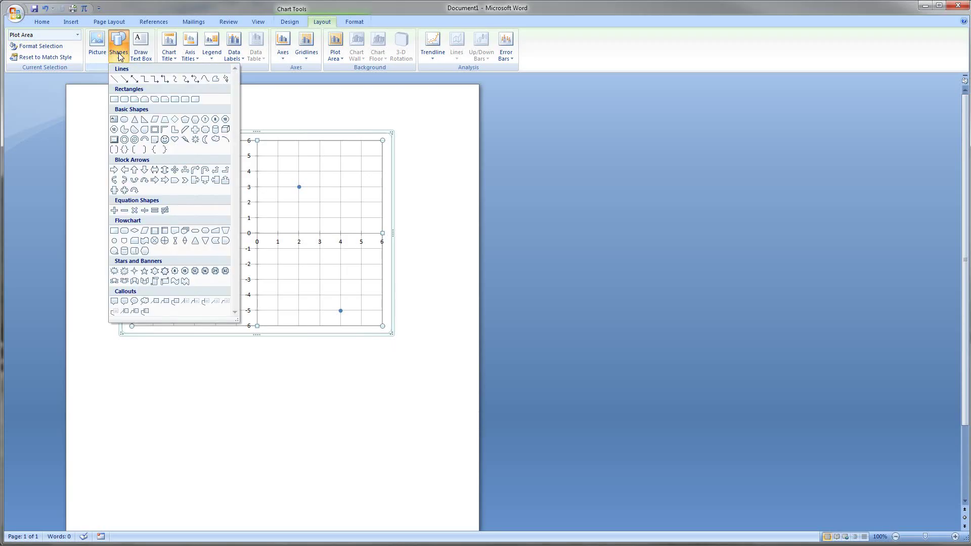
left_click(135, 79)
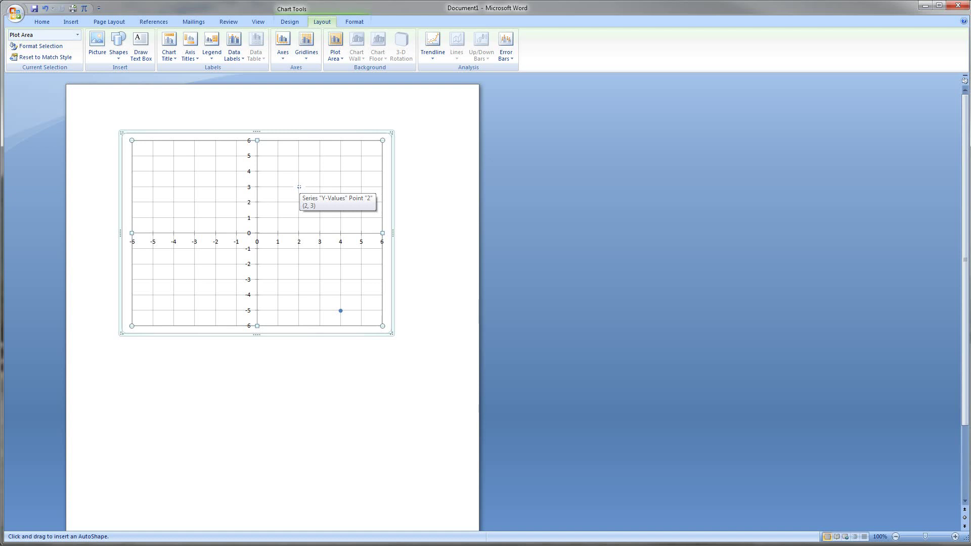
left_click_drag(299, 187, 243, 138)
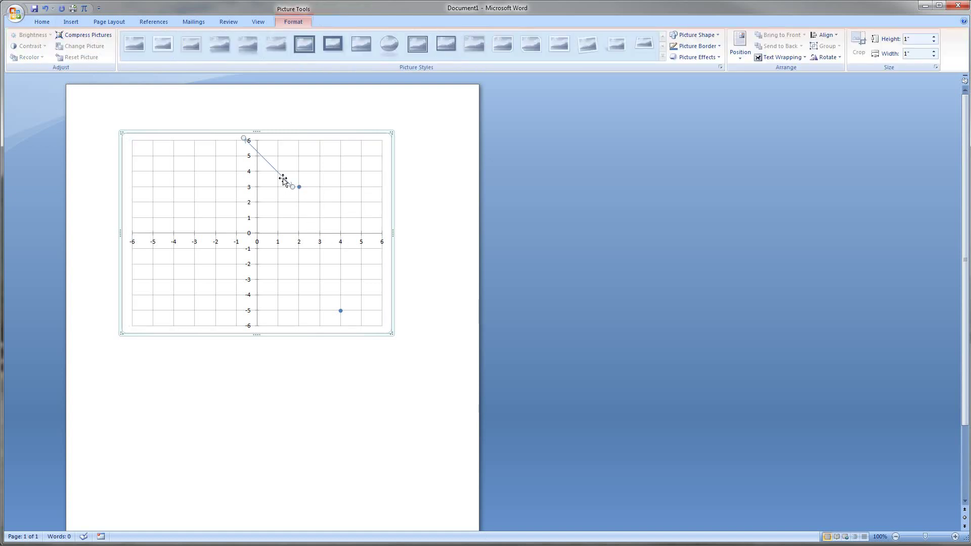
left_click_drag(282, 177, 330, 236)
left_click_drag(291, 198, 299, 187)
left_click_drag(340, 247, 341, 311)
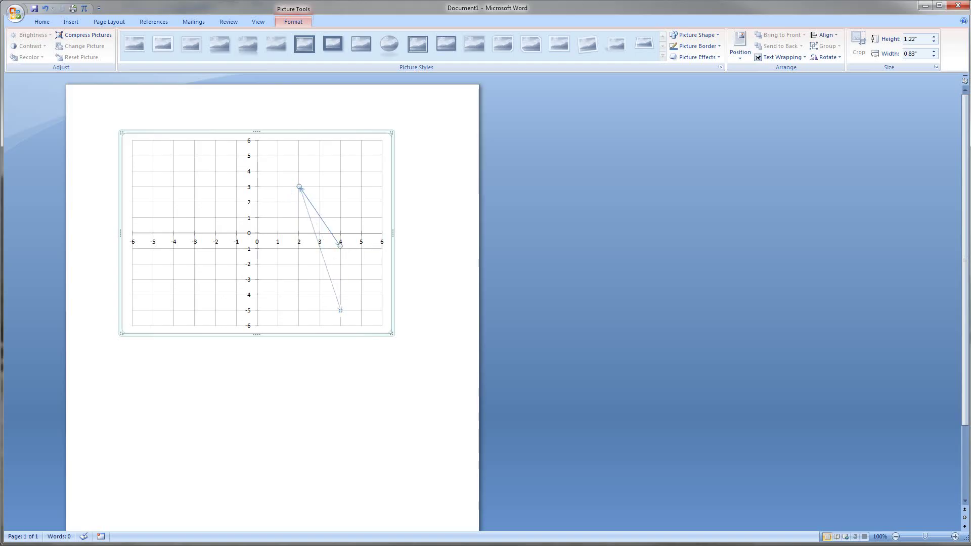
left_click_drag(341, 309, 341, 311)
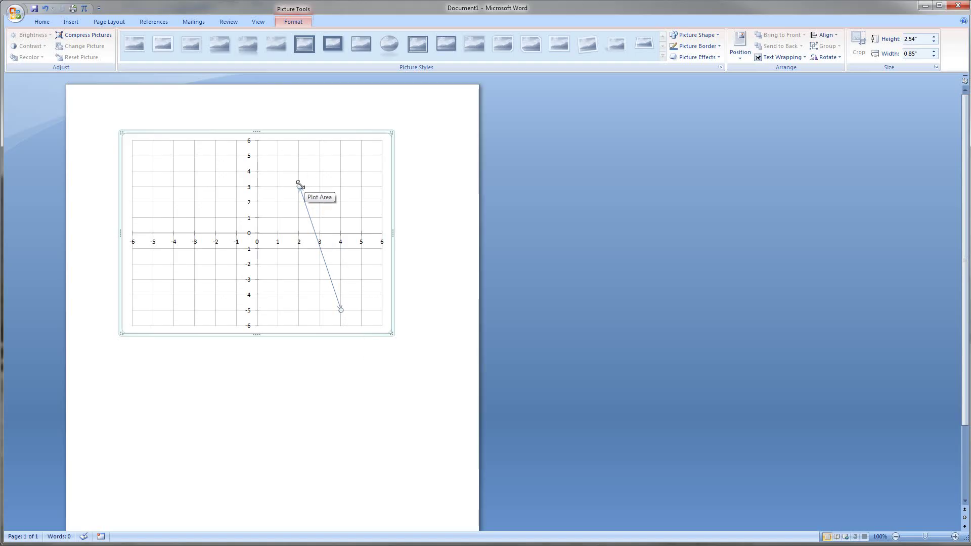
Extend both ends of the arrow line along its slope through the plotted points to the grid's upper and lower edges at y = 6 and y = -6
left_click_drag(299, 187, 288, 154)
left_click_drag(282, 139, 284, 140)
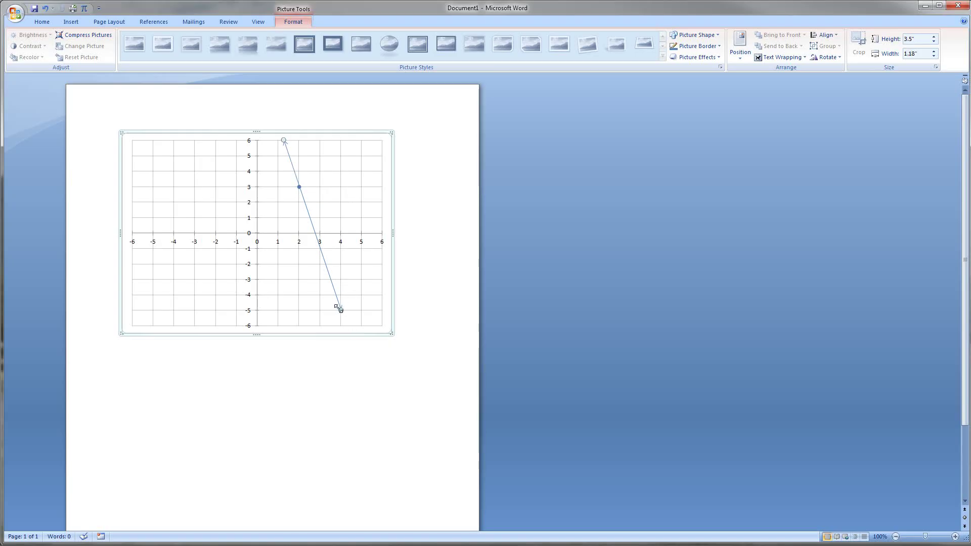
left_click_drag(338, 309, 347, 324)
left_click(388, 344)
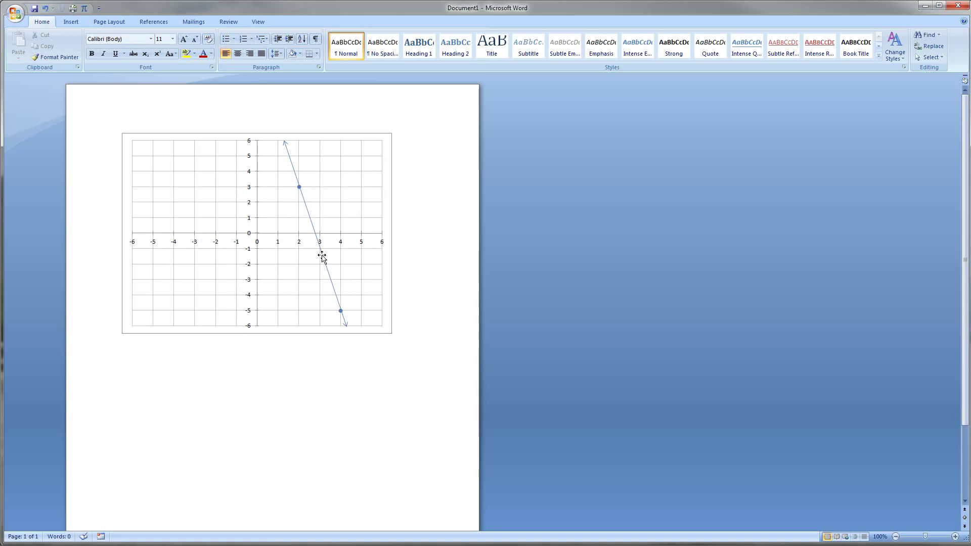
Try the two dotted outline styles on the arrow line, first the finer dots and then the second dotted pattern
left_click(330, 275)
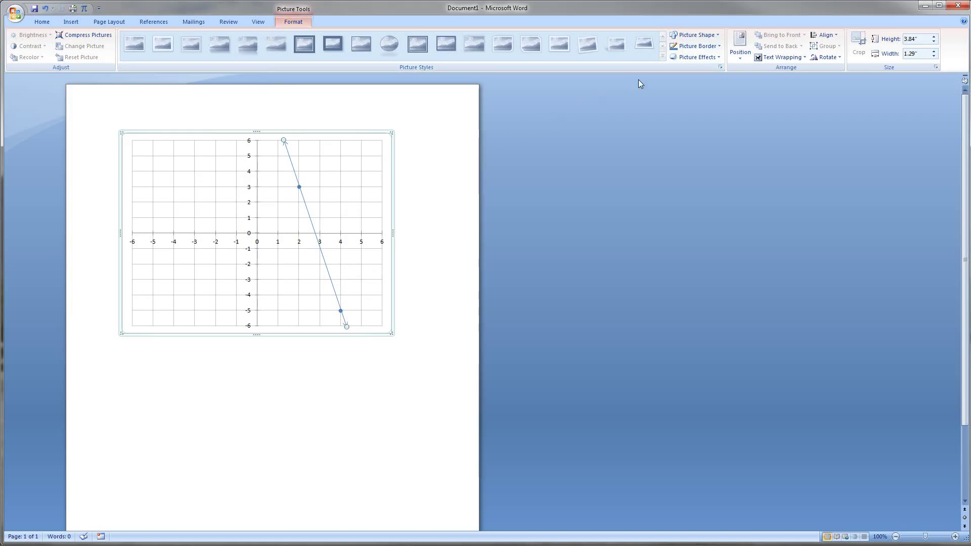
left_click(717, 57)
left_click(718, 57)
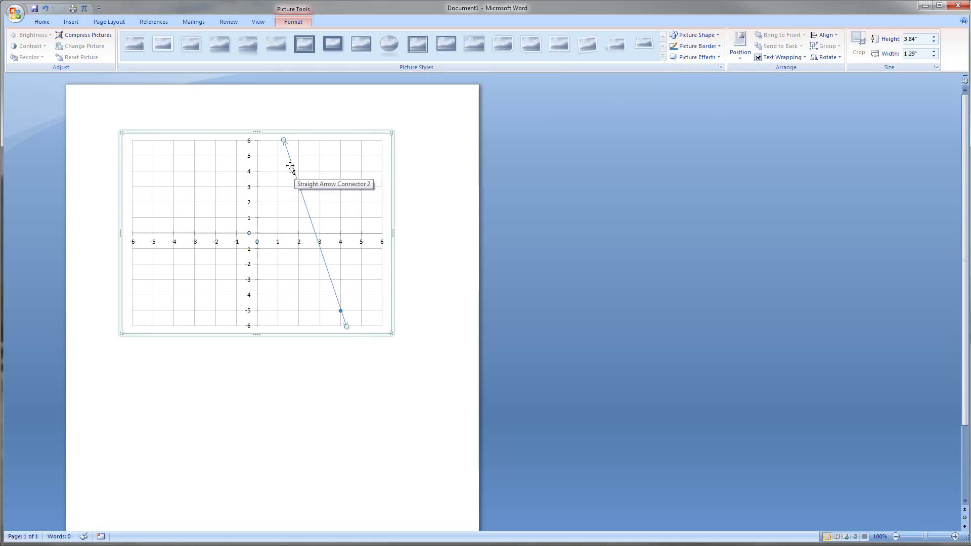
mouse_move(292, 165)
left_mouse_down()
mouse_move(302, 158)
mouse_move(290, 170)
left_mouse_up()
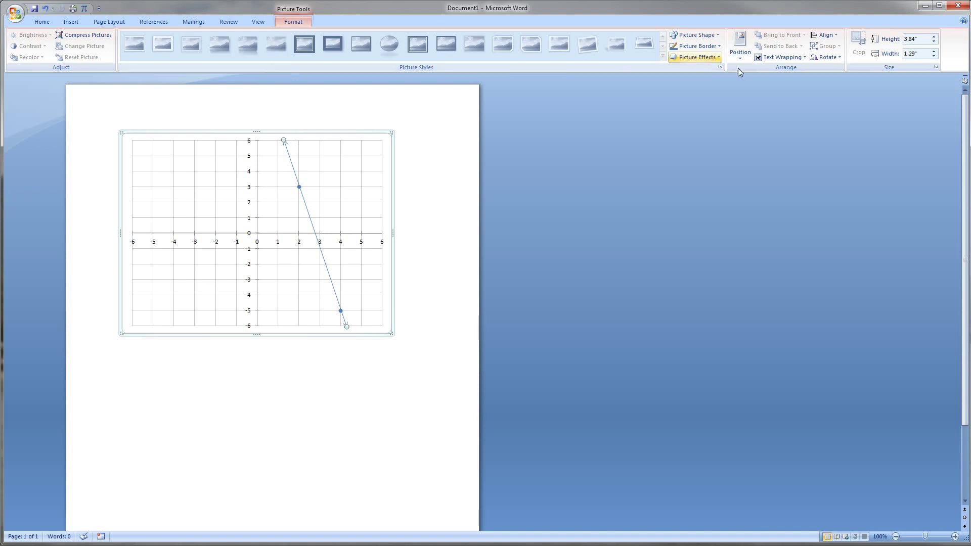
left_click(715, 46)
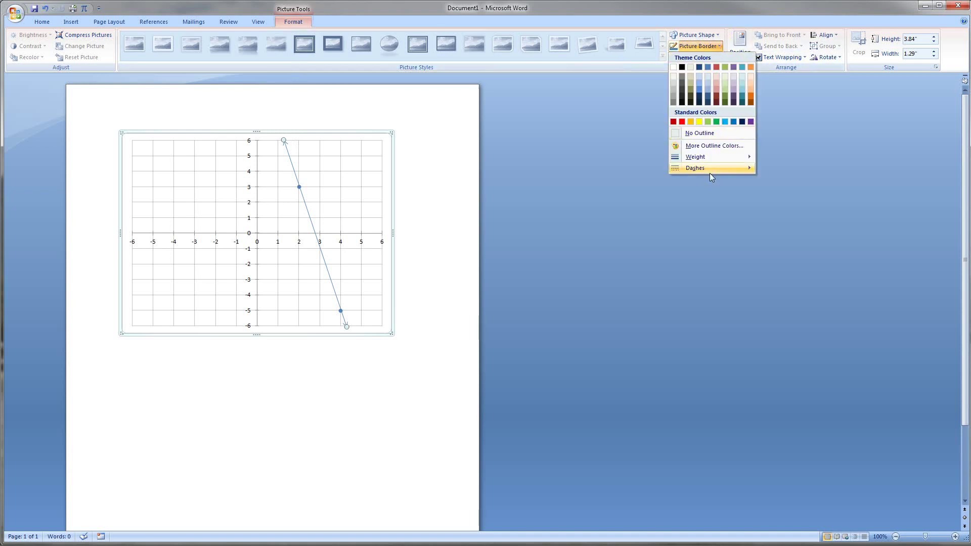
mouse_move(709, 169)
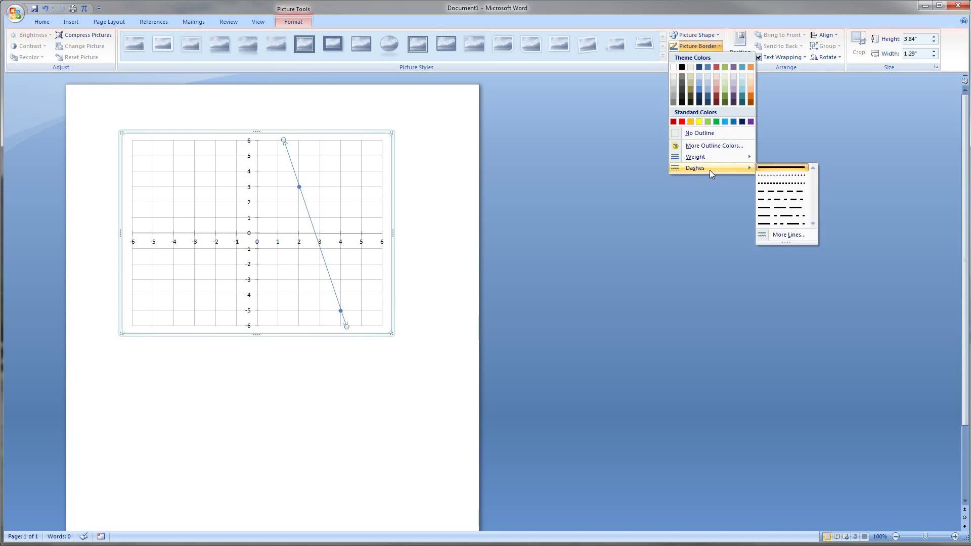
left_click(771, 176)
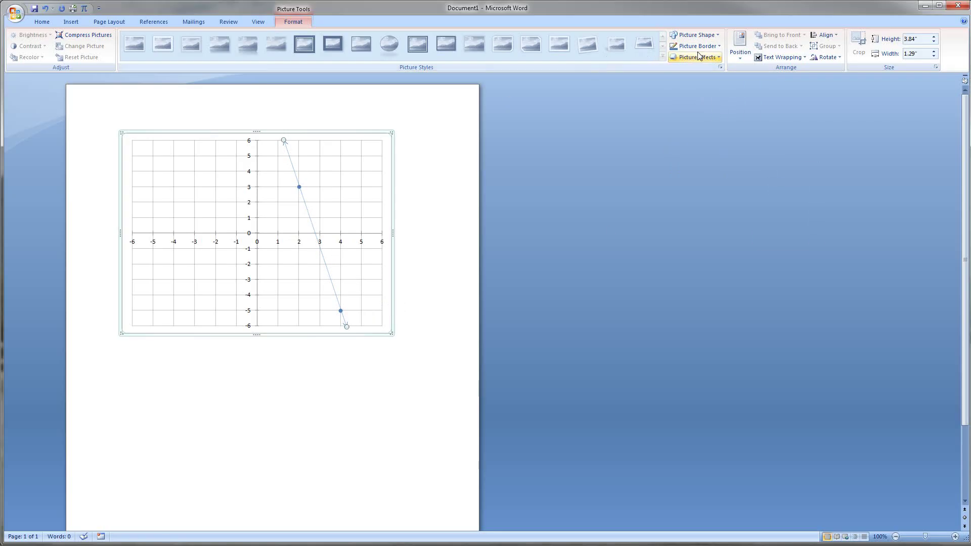
left_click(713, 47)
mouse_move(702, 169)
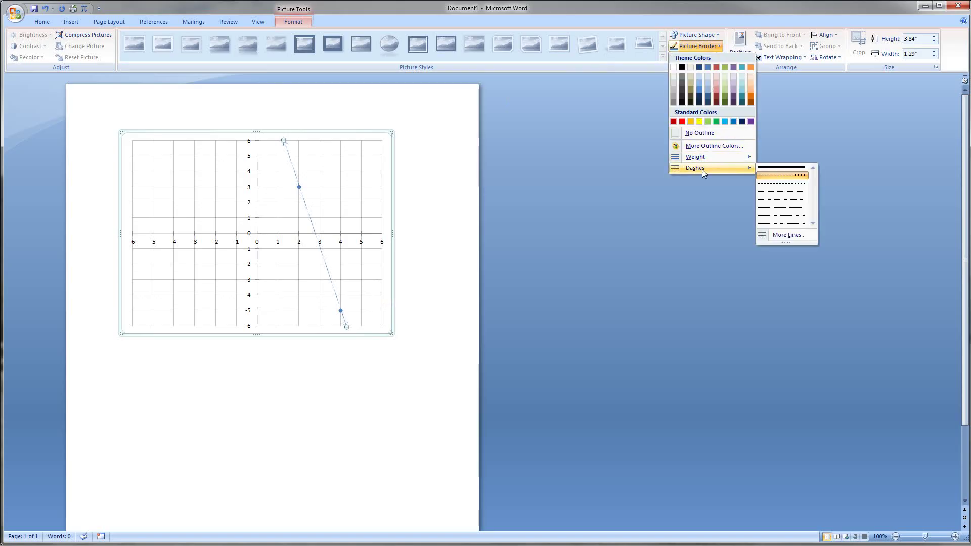
left_click(774, 186)
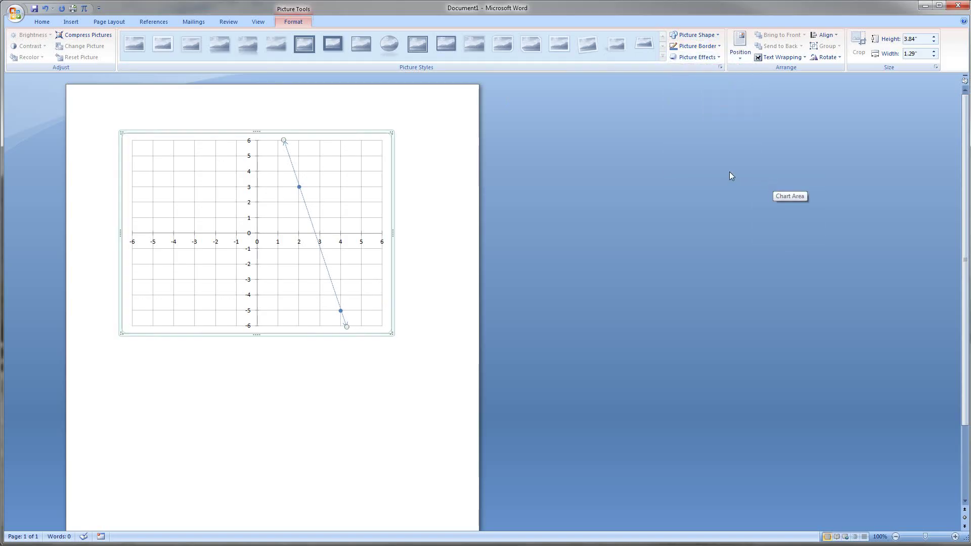
Change the arrow line's outline to the Dash style
left_click(702, 48)
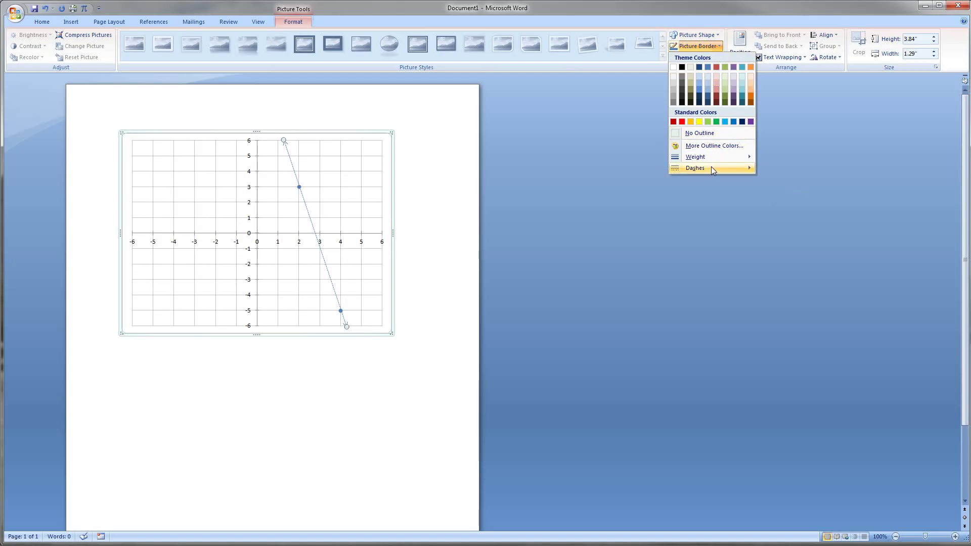
mouse_move(712, 167)
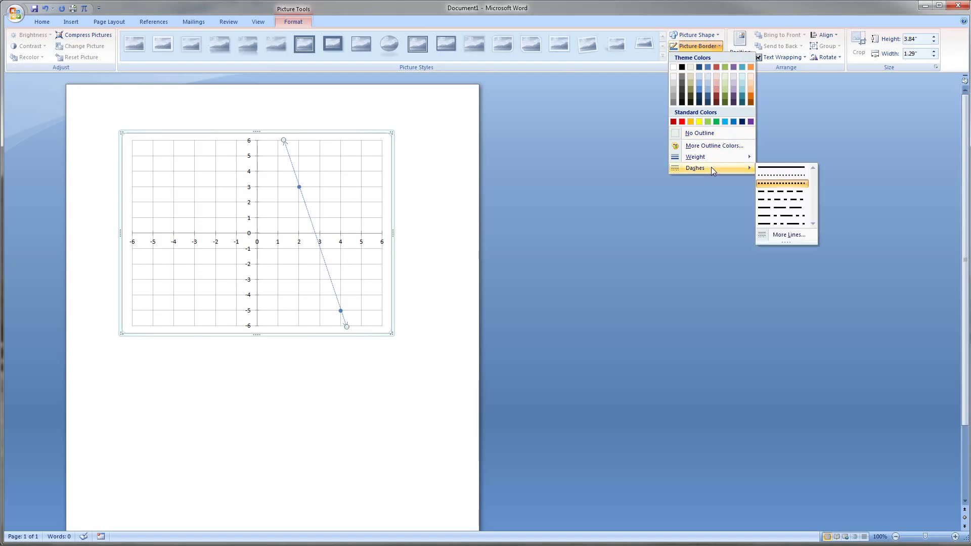
left_click(772, 193)
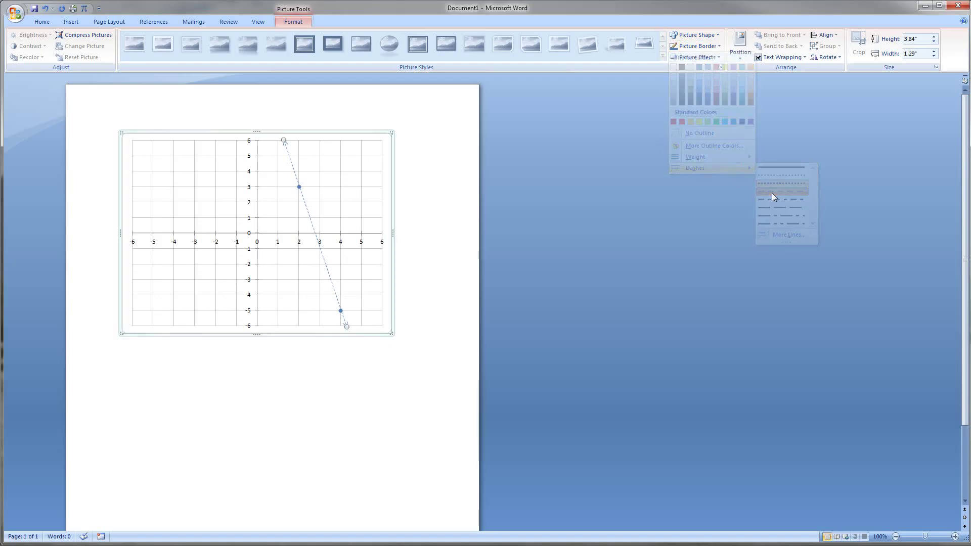
left_click(357, 283)
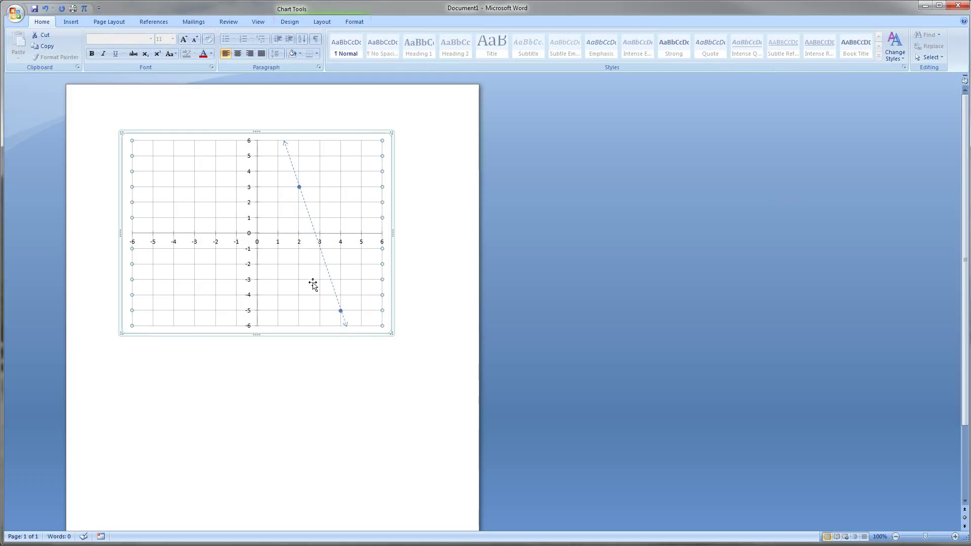
Preview other dash patterns on the arrow line and keep the Dash style
left_click(306, 209)
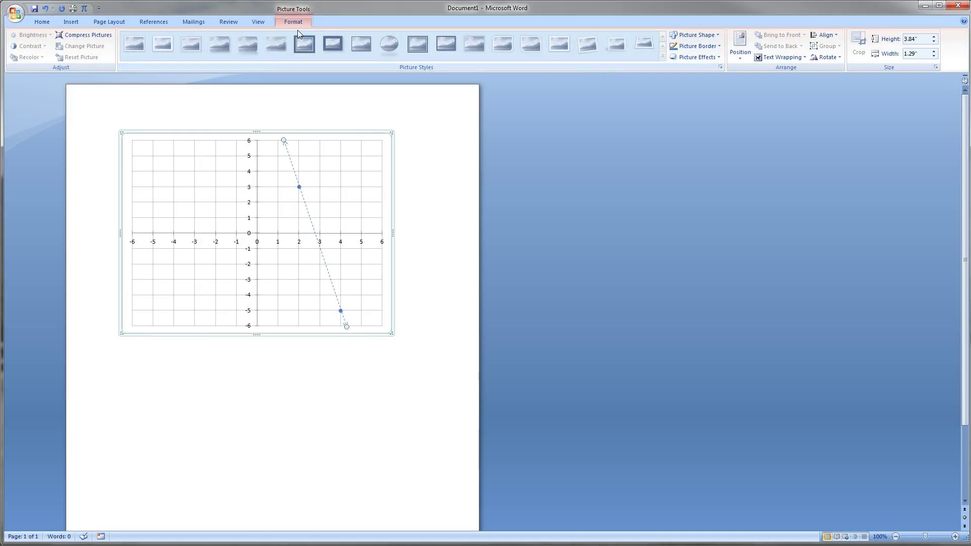
left_click(717, 47)
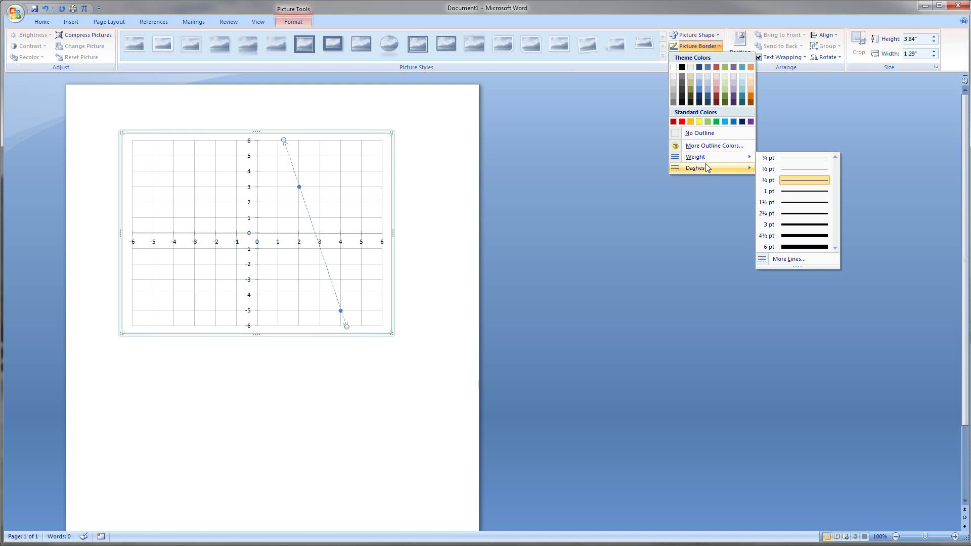
mouse_move(707, 168)
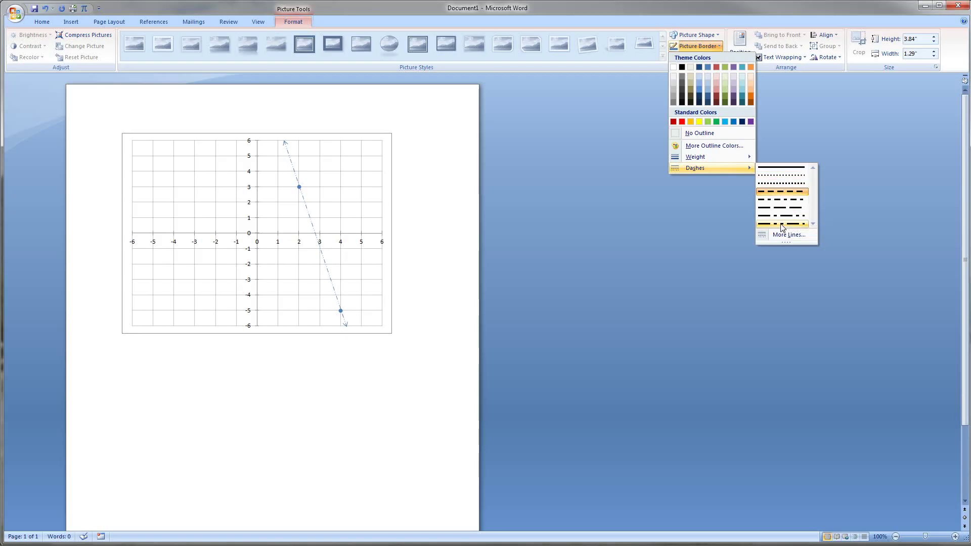
left_click(785, 196)
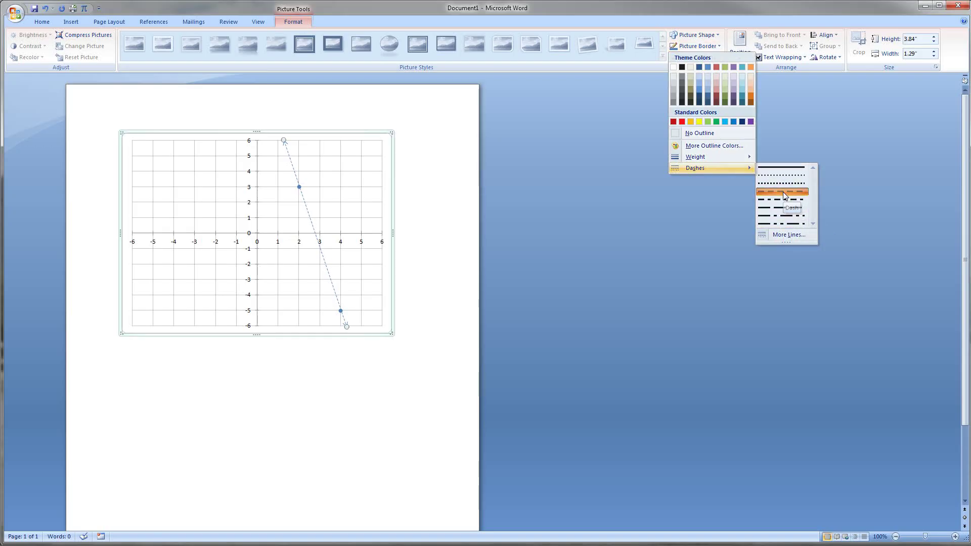
Draw a closed freeform shape, about 3.8" tall and 1.97" wide, covering the grid region from the dashed line to the x = 6 edge
left_click(357, 287)
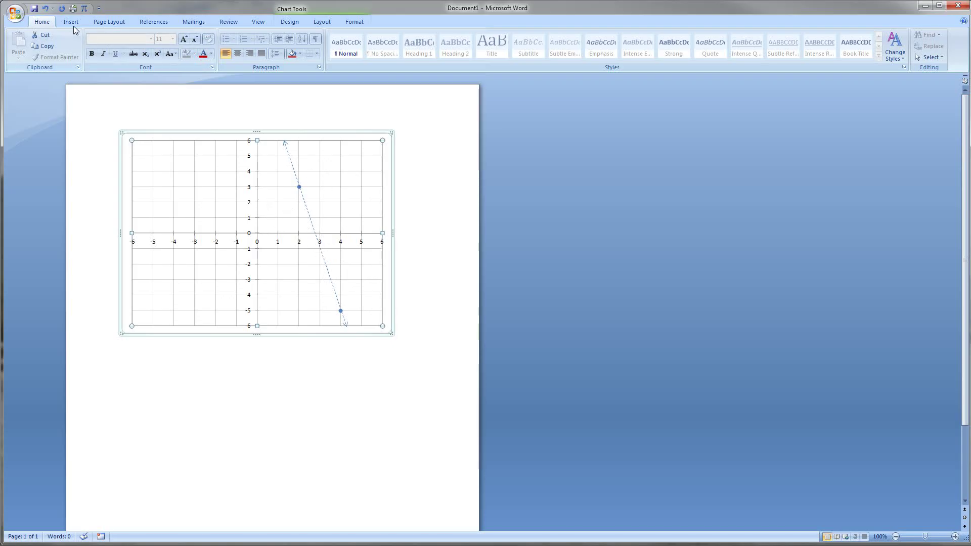
left_click(321, 21)
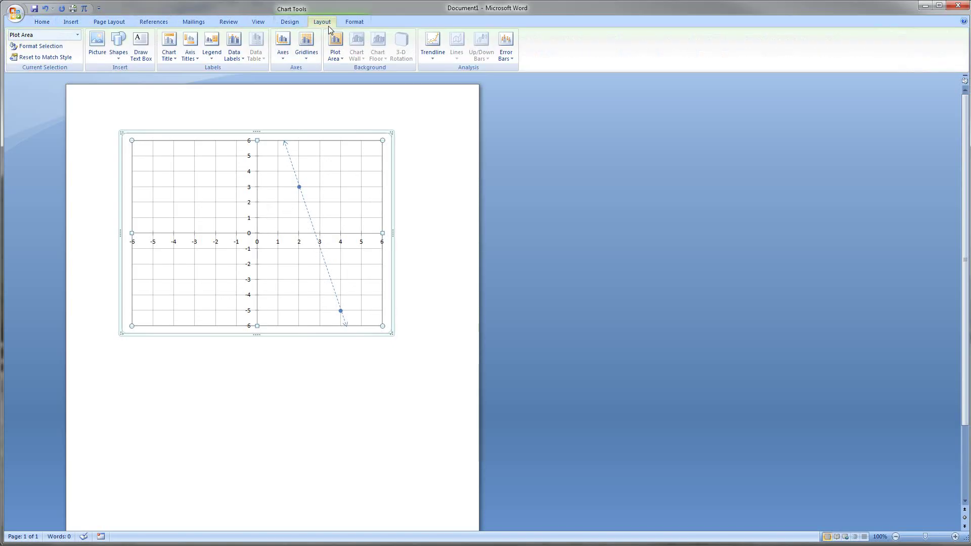
left_click(119, 59)
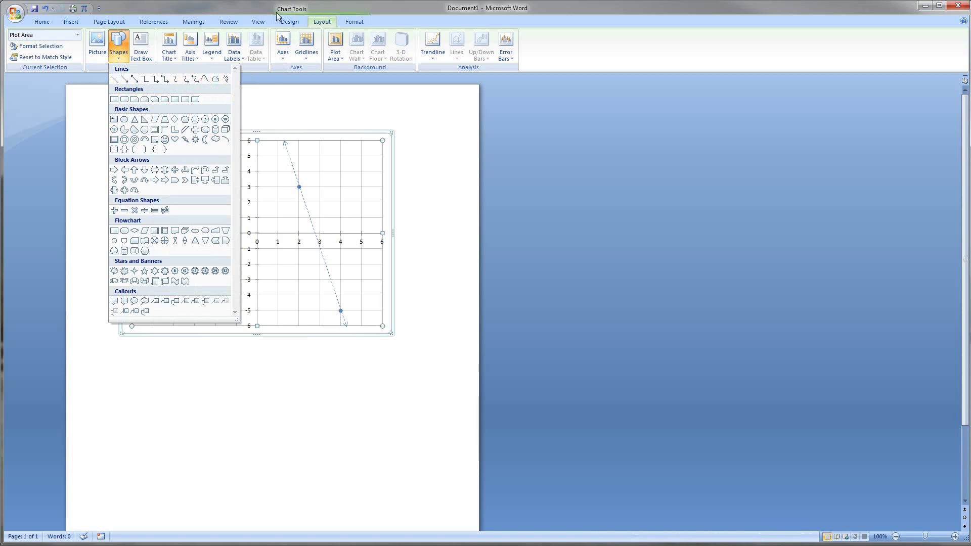
left_click(216, 79)
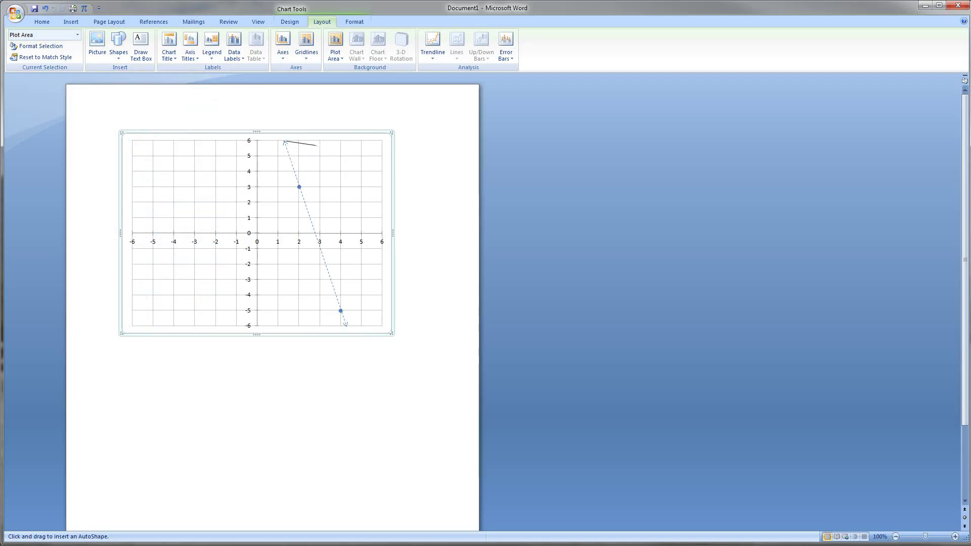
mouse_move(344, 147)
left_mouse_down()
mouse_move(386, 141)
mouse_move(378, 170)
mouse_move(377, 141)
mouse_move(373, 165)
mouse_move(323, 165)
mouse_move(381, 142)
left_mouse_up()
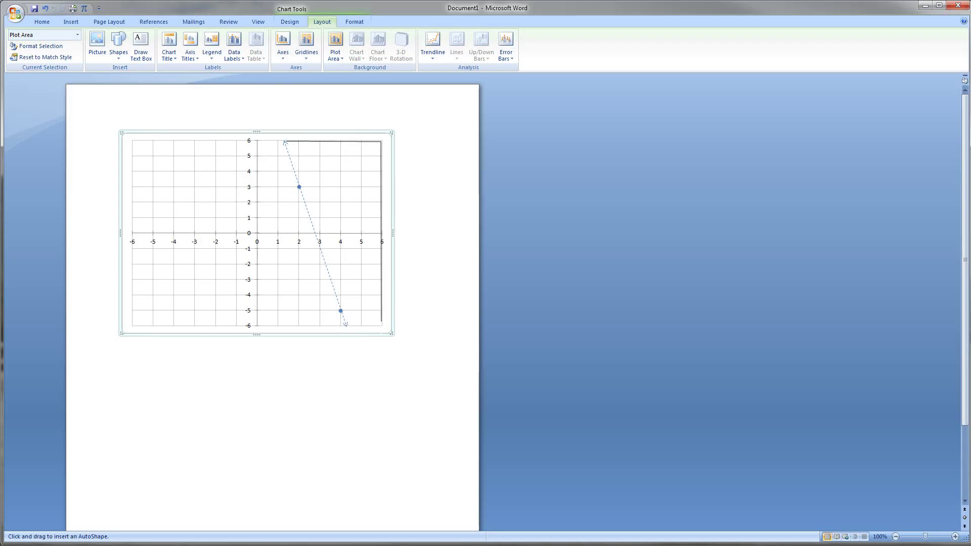
left_click(382, 326)
left_click(348, 325)
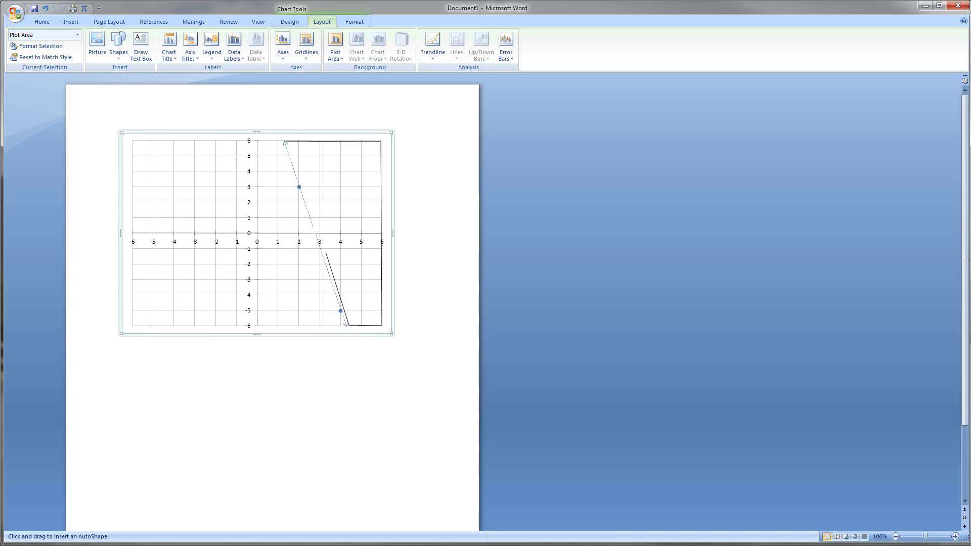
left_click(286, 144)
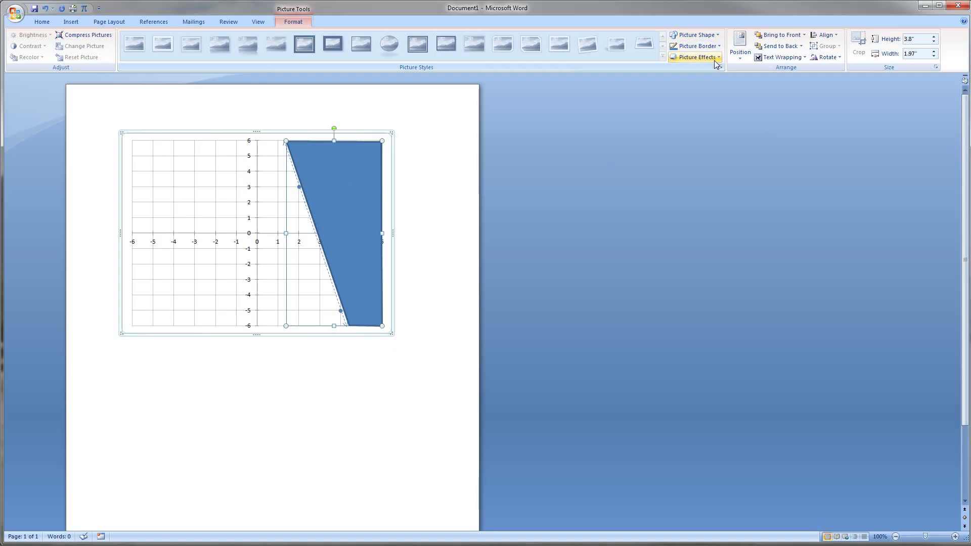
Try to make the freeform shape see-through by setting its outline color to 50% transparency
left_click(719, 36)
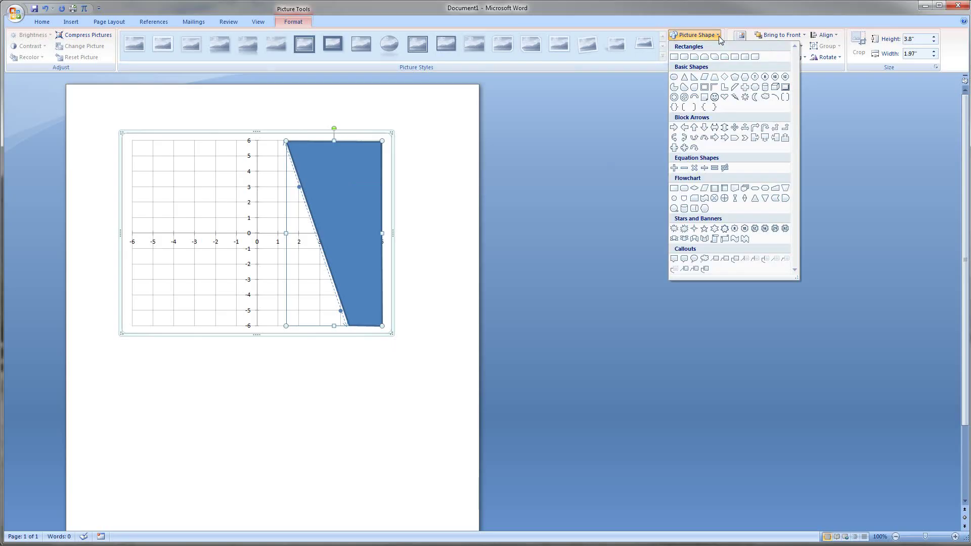
left_click(716, 45)
left_click(716, 45)
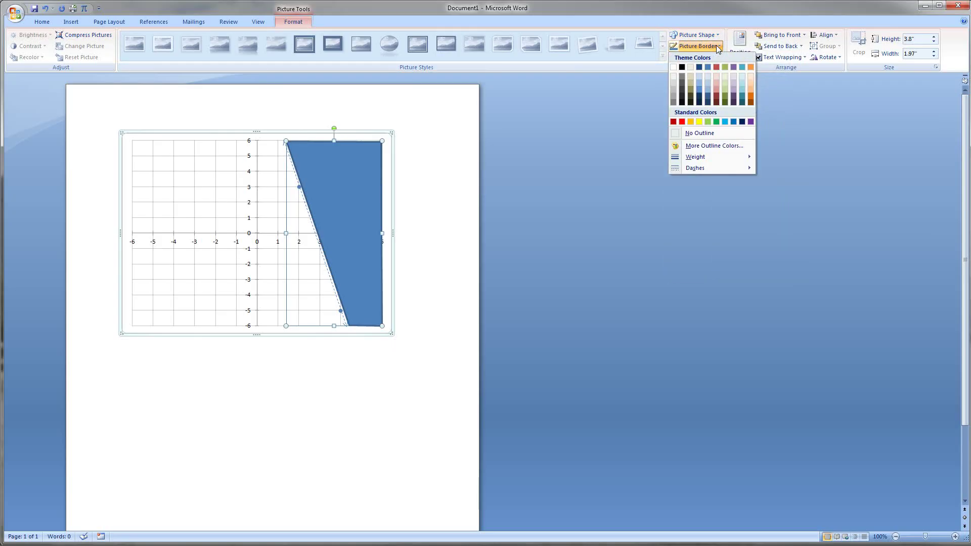
left_click(719, 45)
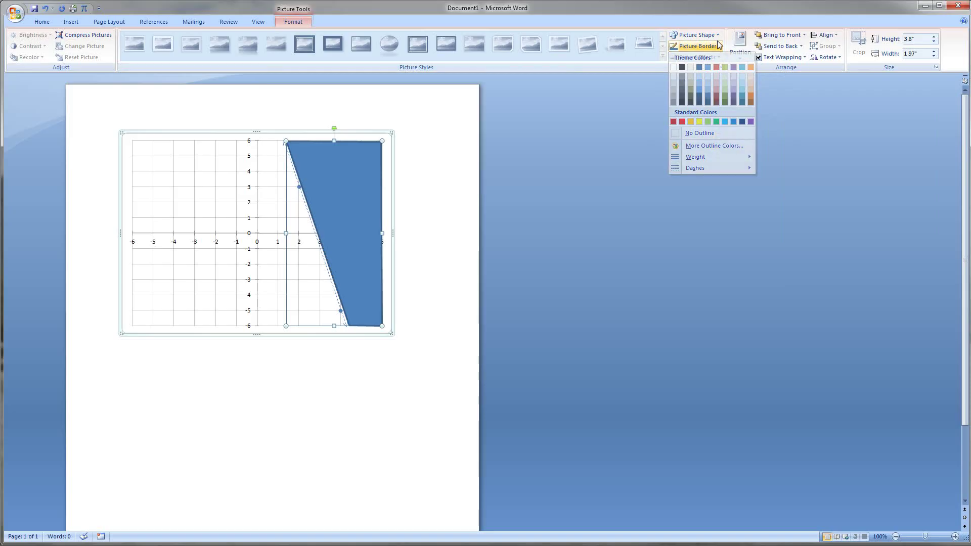
left_click(719, 57)
left_click(720, 58)
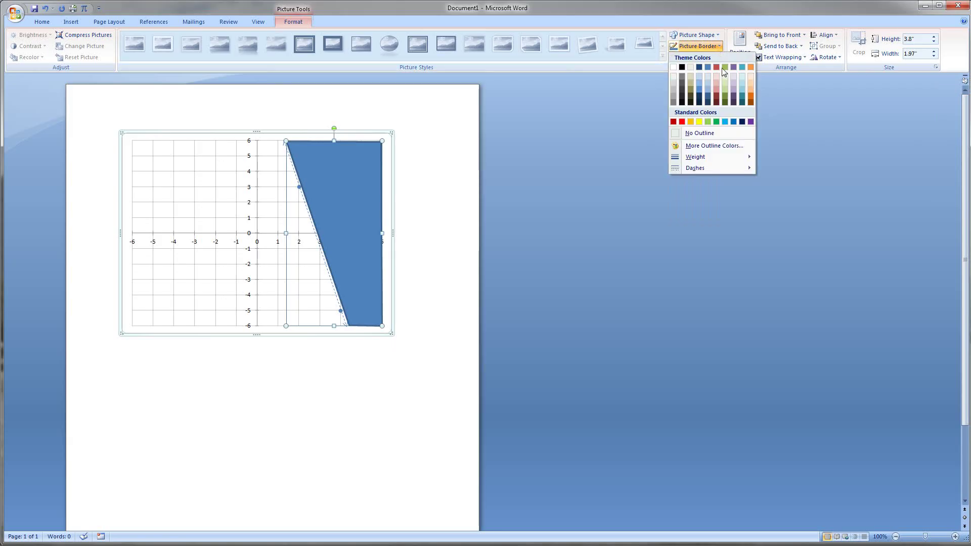
left_click(721, 145)
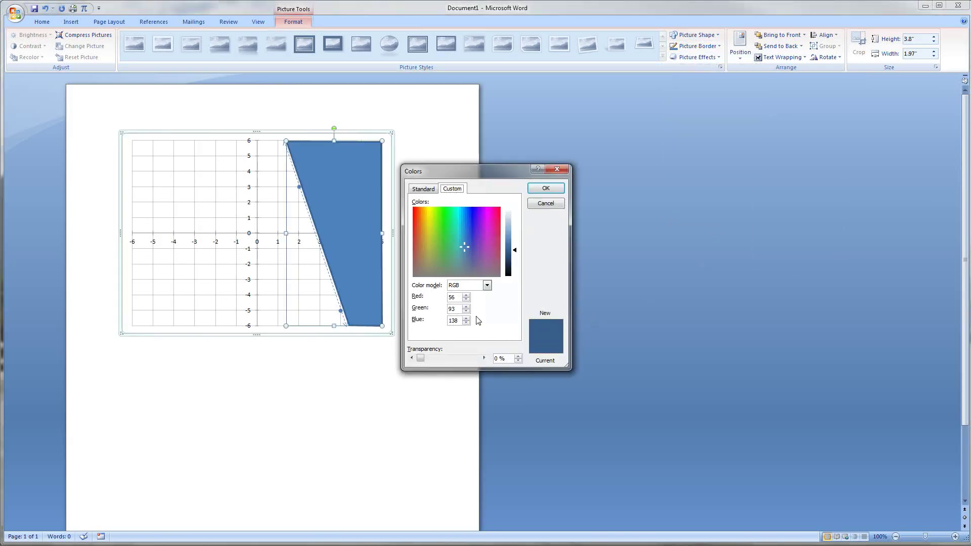
left_click_drag(422, 358, 449, 360)
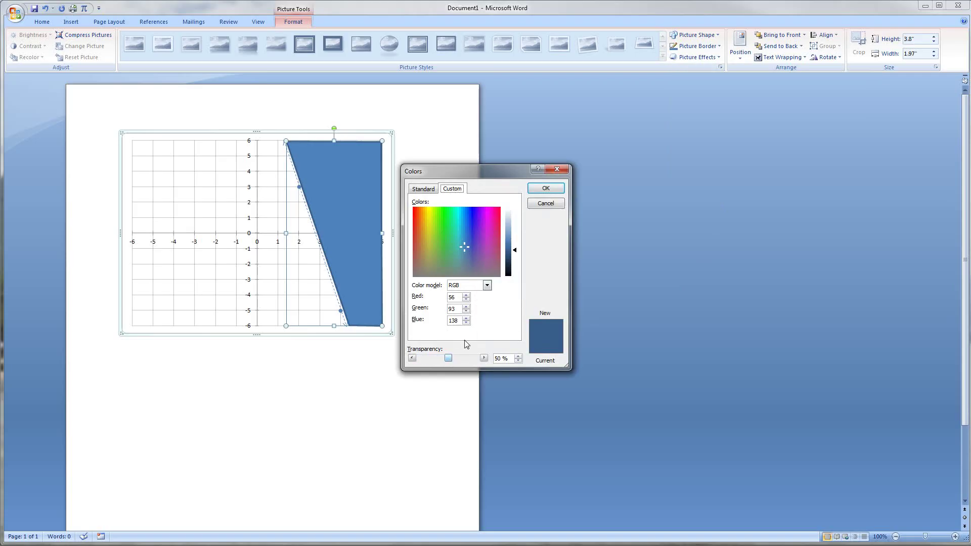
left_click(543, 188)
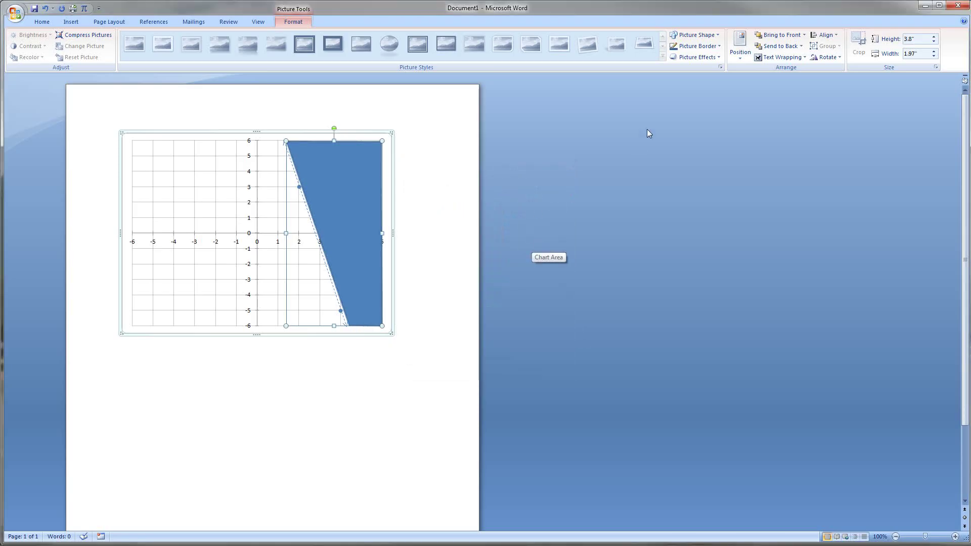
Remove the outline from the freeform shape covering the region beside the dashed line
left_click(697, 46)
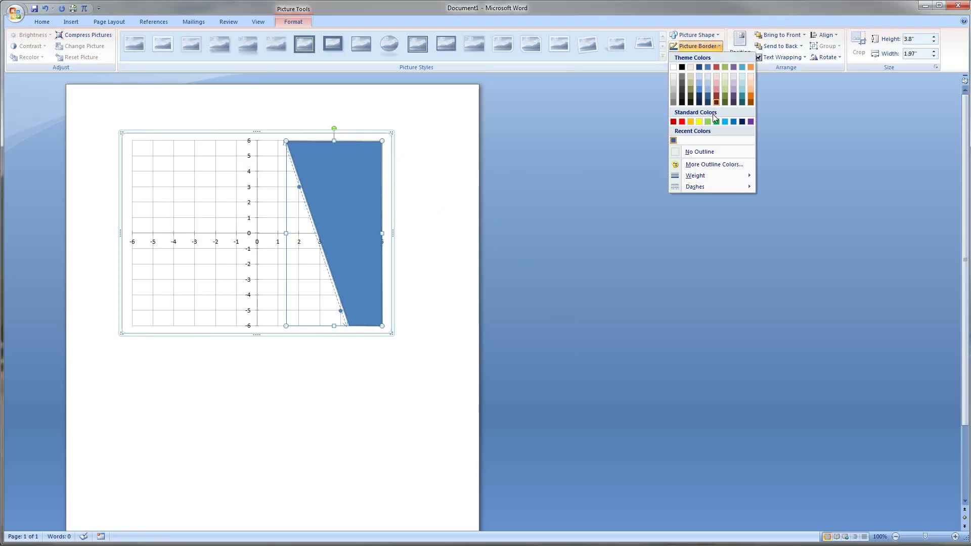
left_click(699, 152)
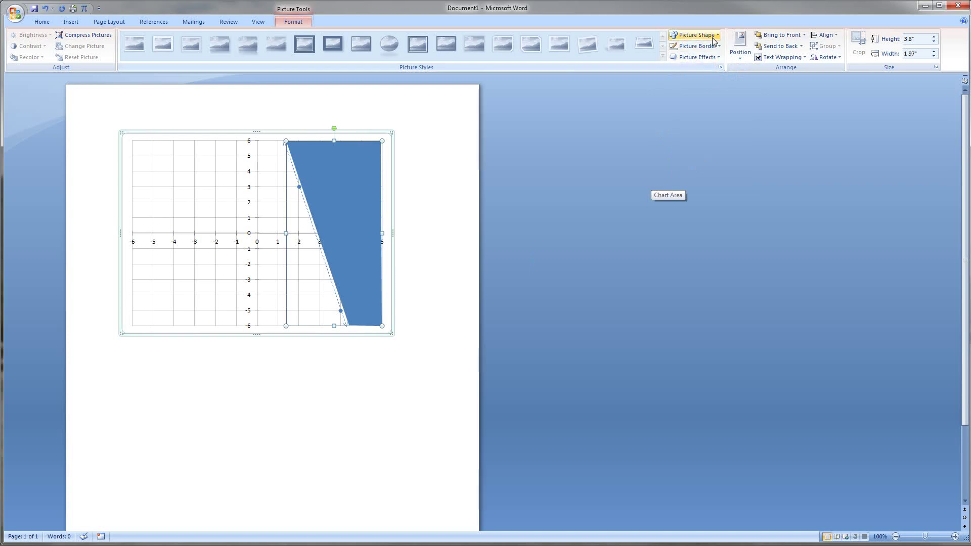
left_click(717, 58)
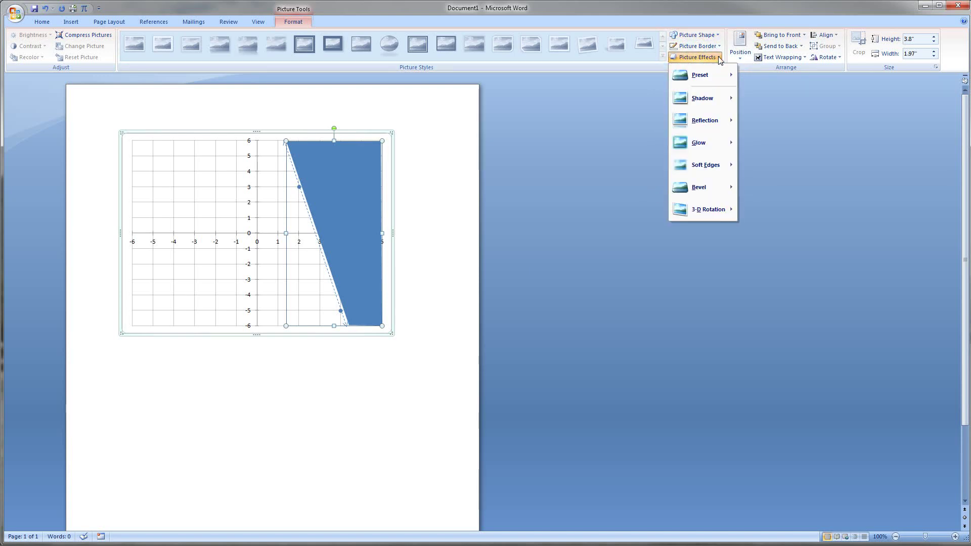
left_click(719, 58)
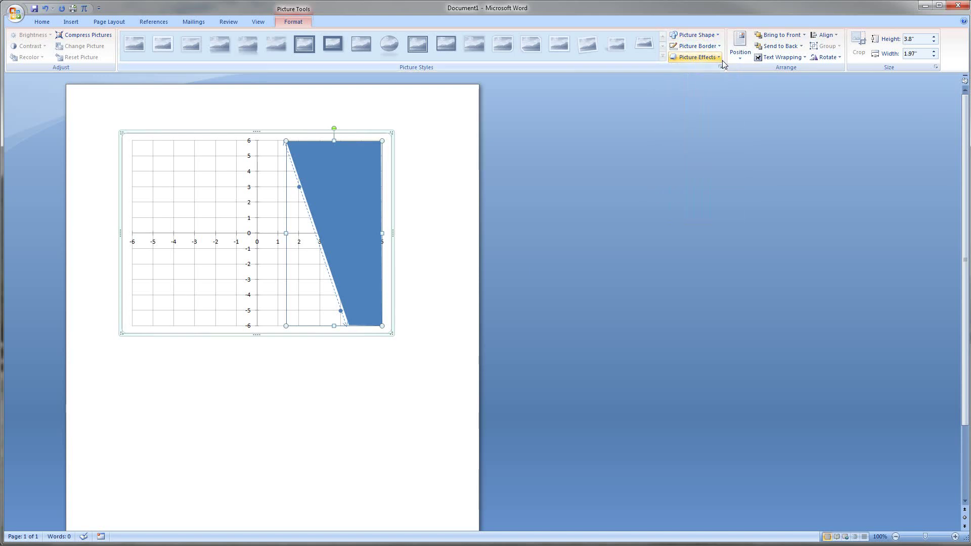
Set the freeform shape's solid fill to 50% transparency so the gridlines show through, then deselect the chart
right_click(353, 226)
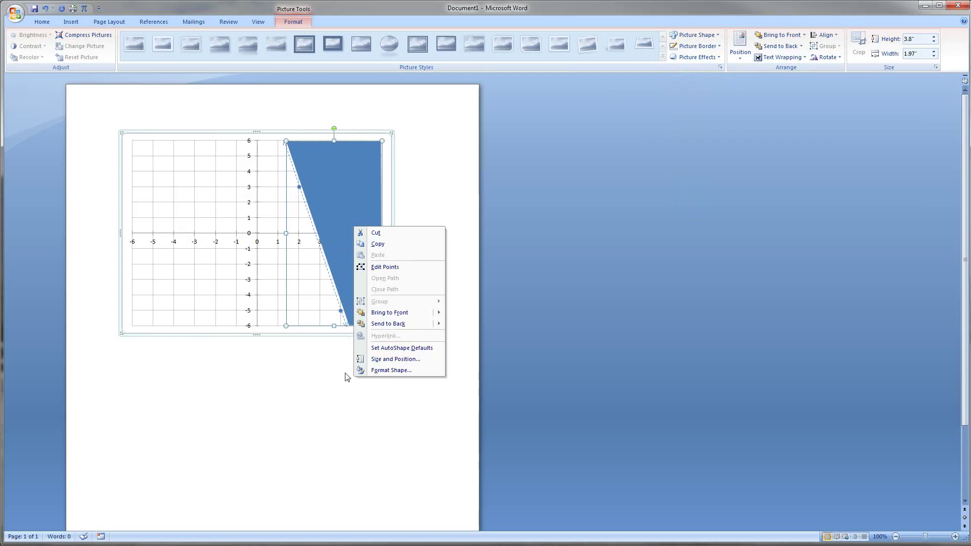
left_click(381, 371)
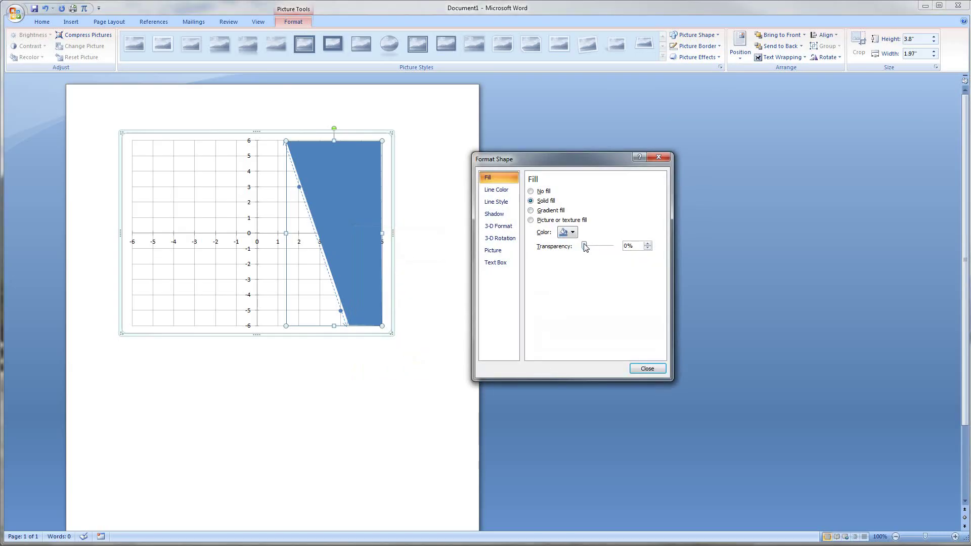
left_click_drag(585, 246, 596, 248)
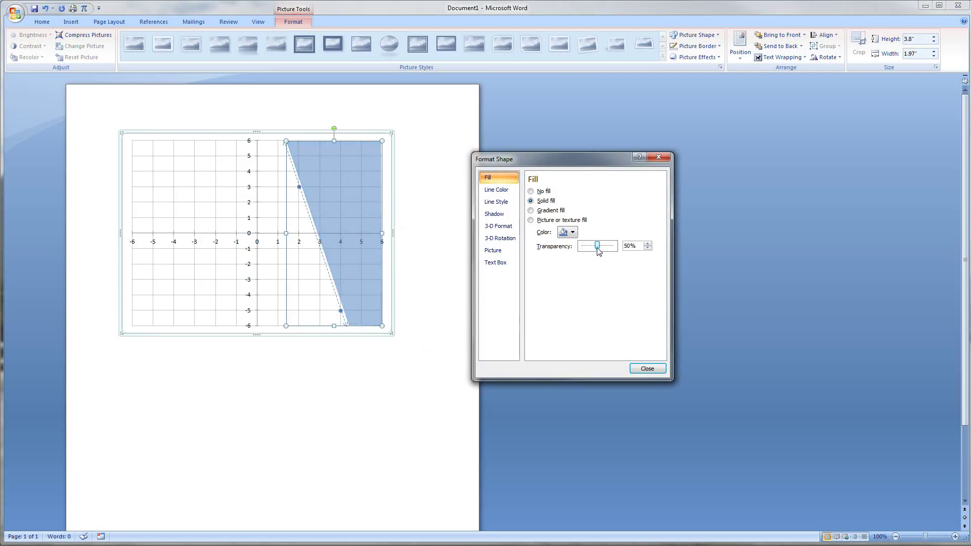
left_click(641, 368)
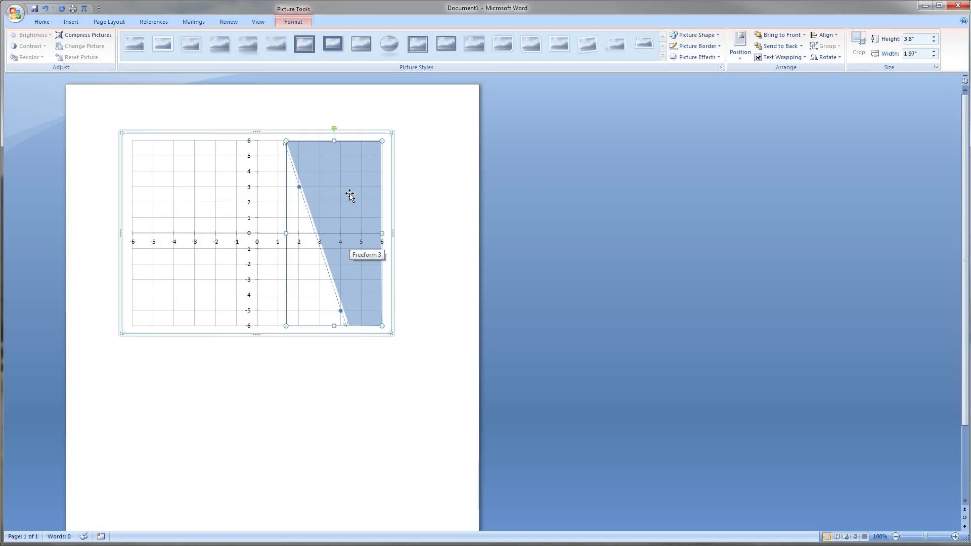
right_click(332, 188)
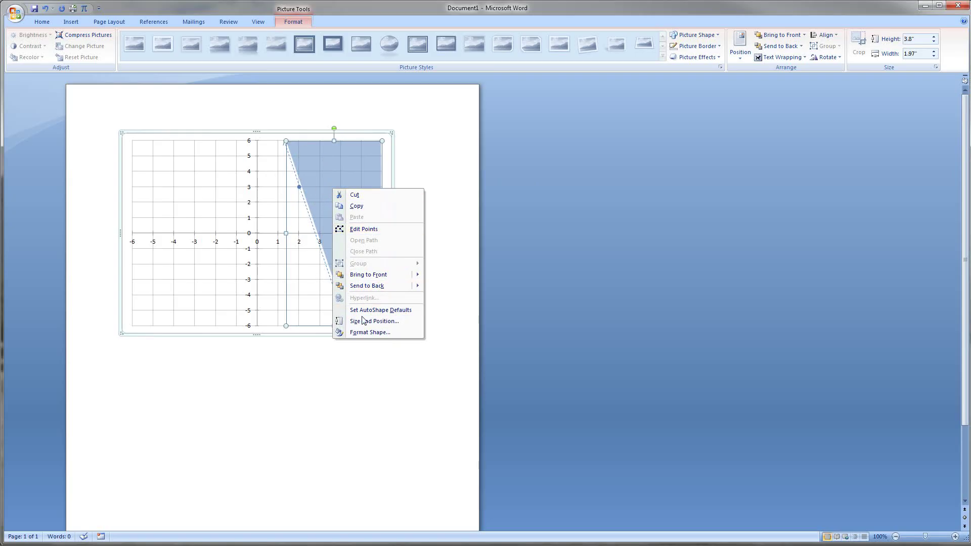
left_click(371, 332)
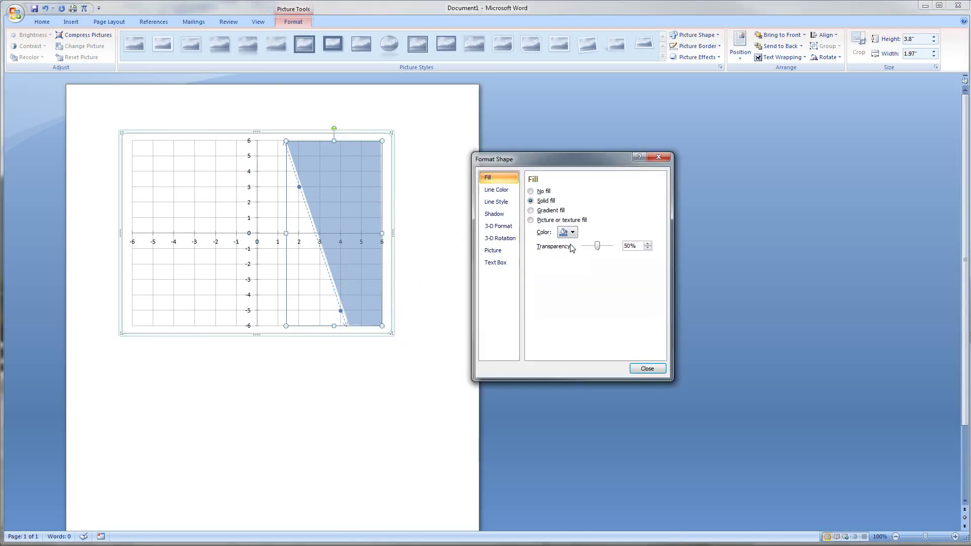
left_click(648, 369)
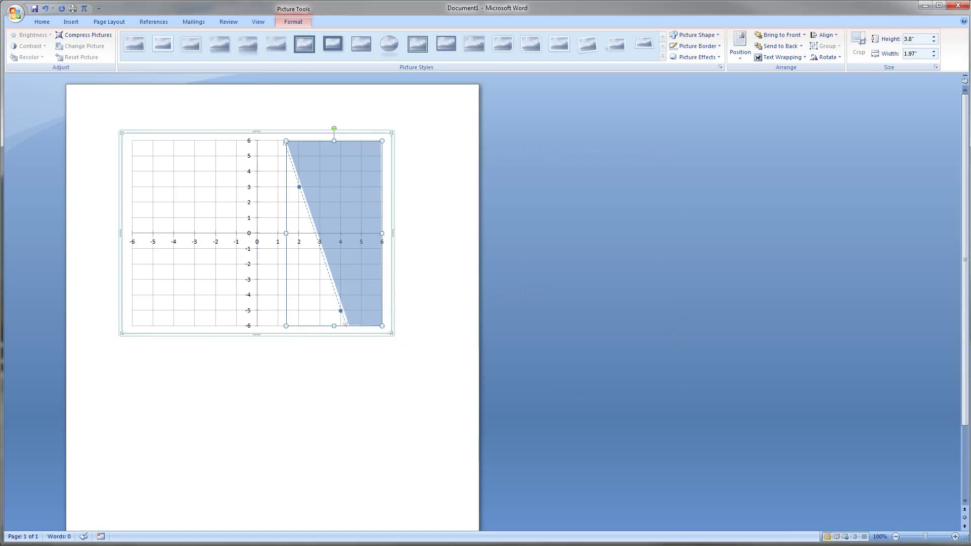
left_click(405, 364)
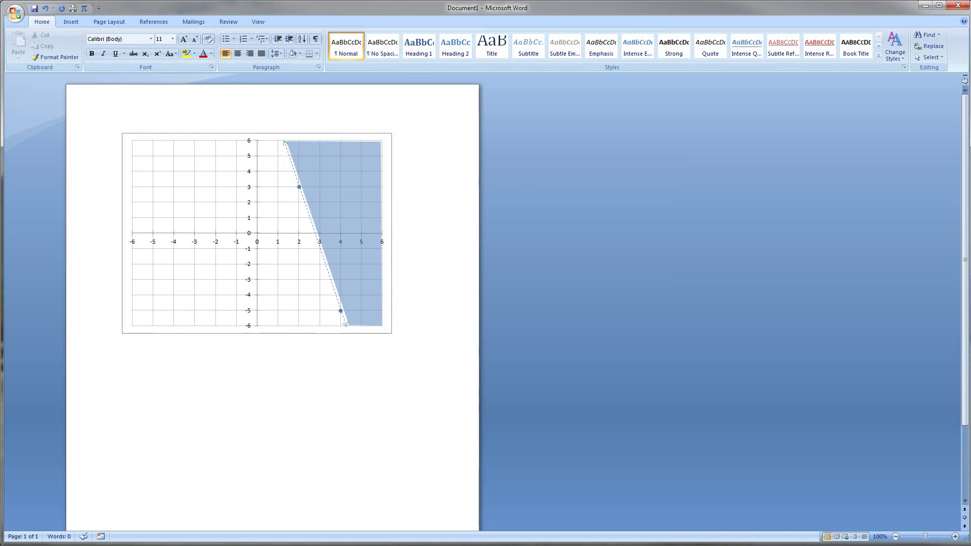
Duplicate the chart below the original and delete the shaded region from the copy
left_click(295, 335)
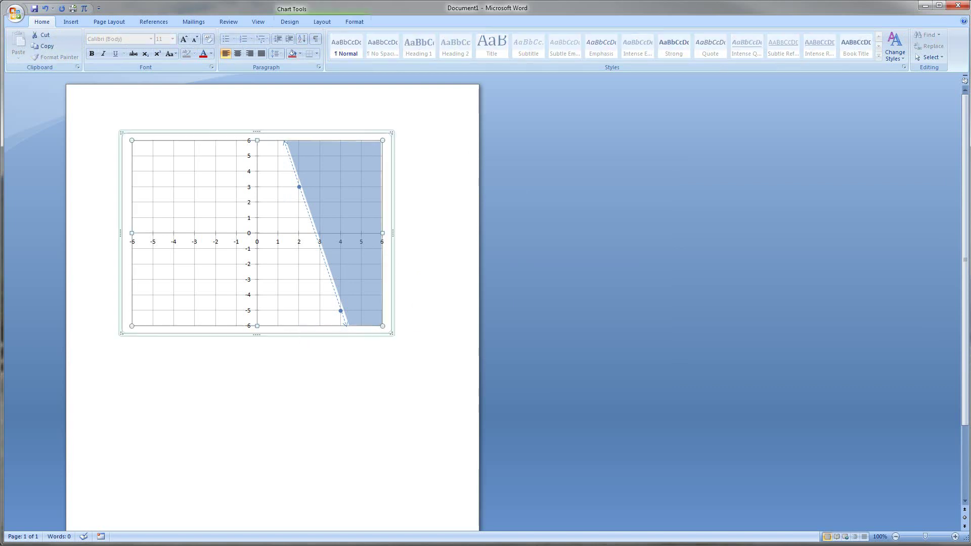
key("ctrl+c")
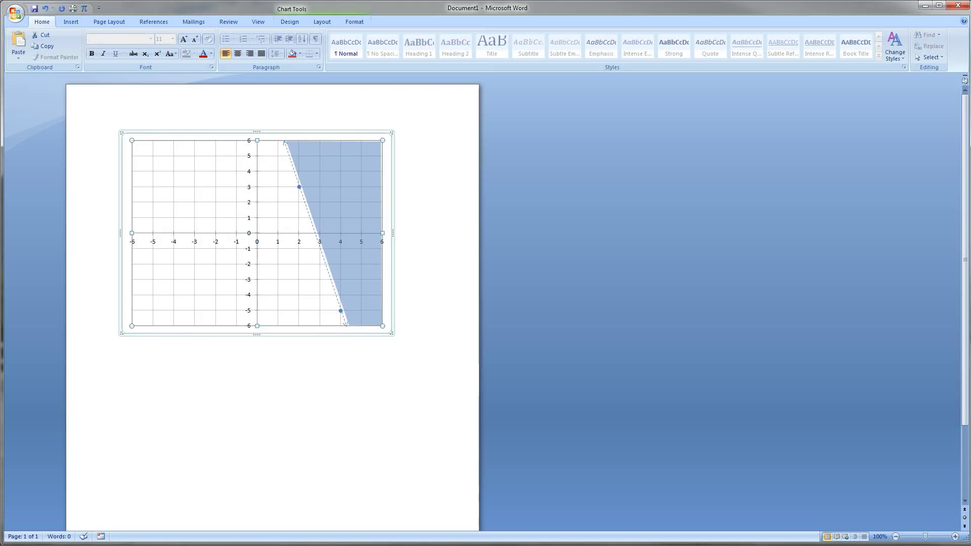
left_click(393, 331)
key("Return")
key("ctrl+v")
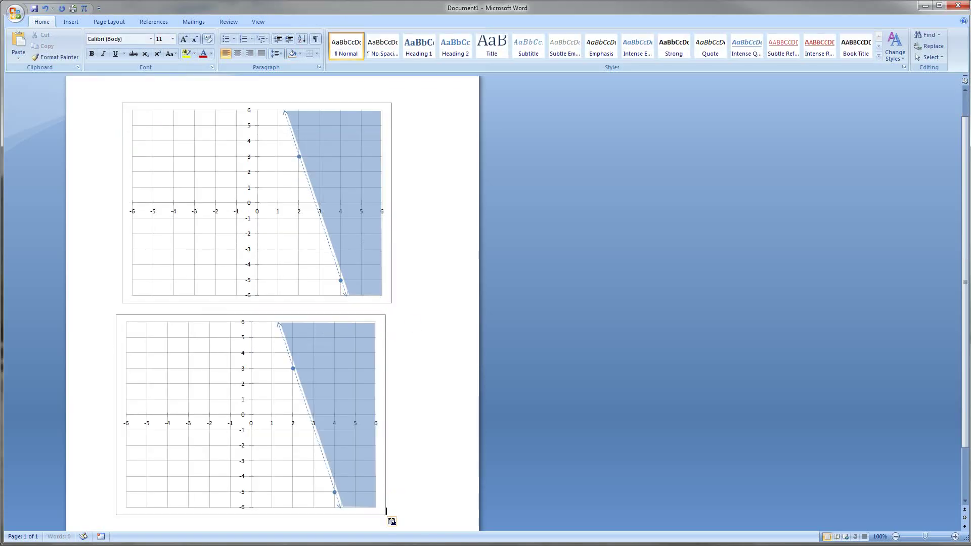
scroll(272, 304, "down", 2)
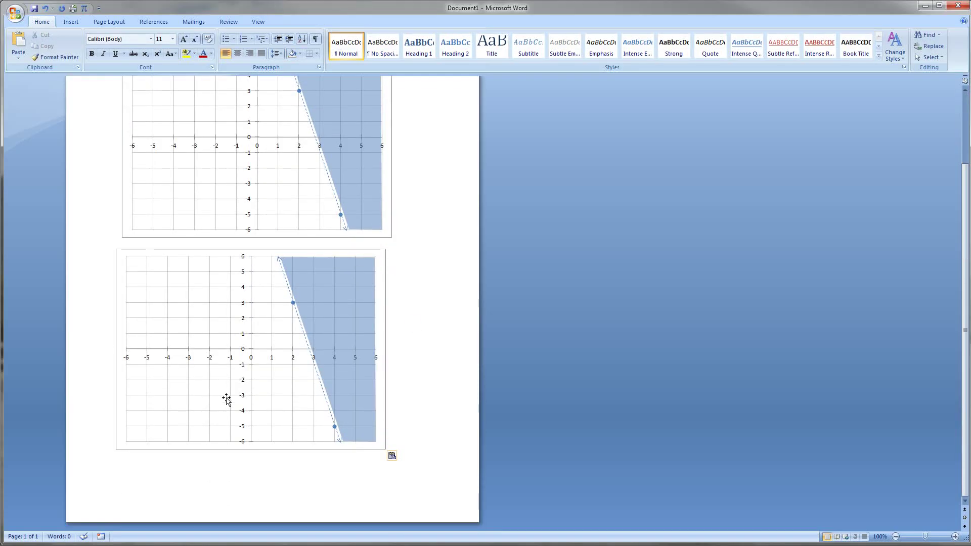
left_click(325, 326)
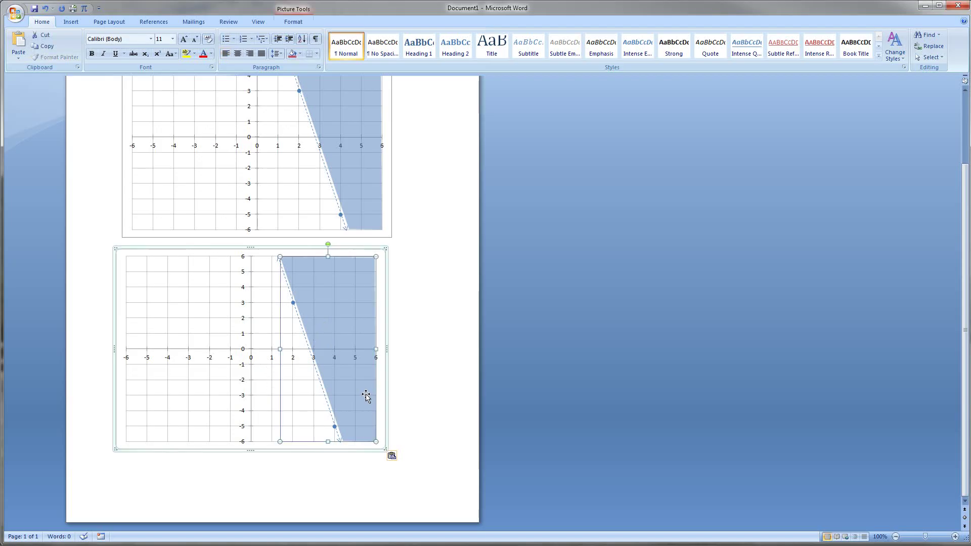
key("Delete")
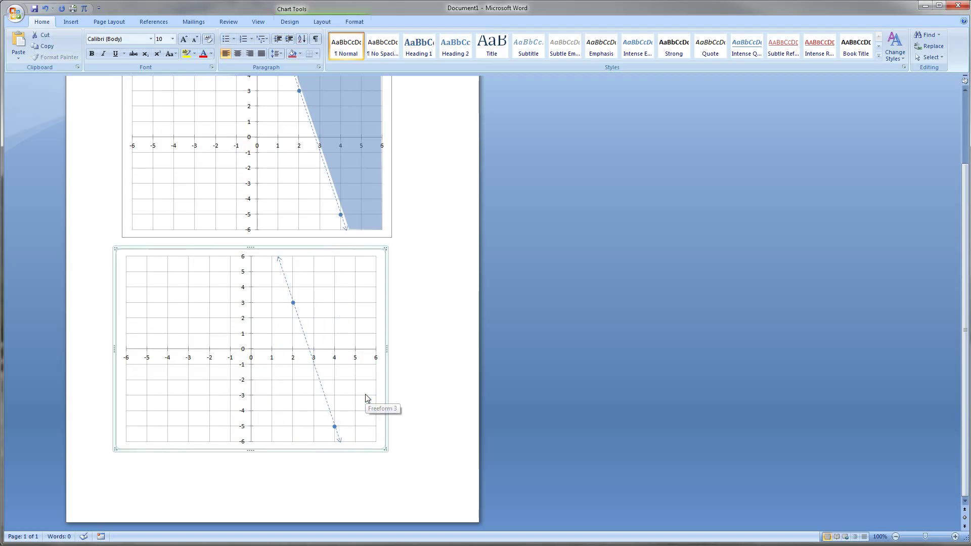
Open the copied chart's data for editing and change its first point to (1, 5)
right_click(267, 371)
left_click(292, 412)
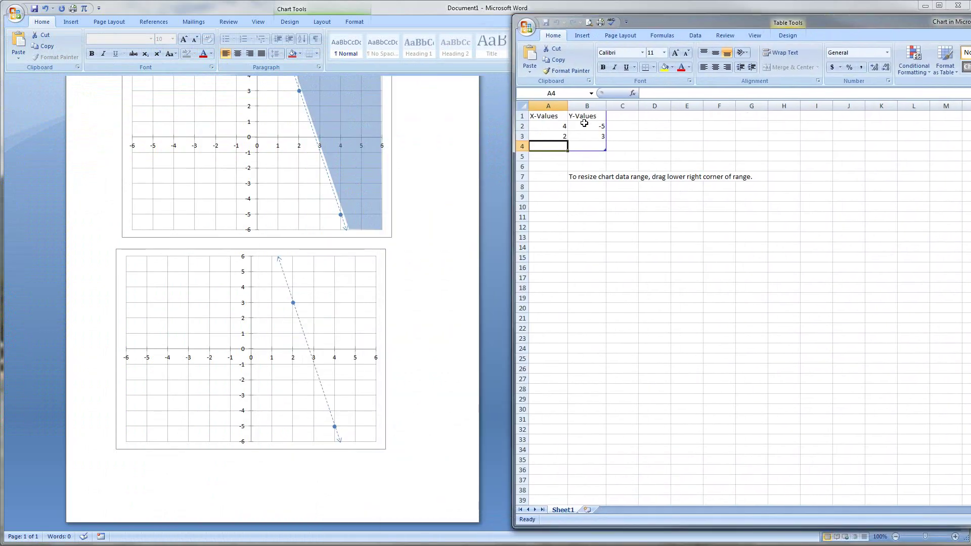
left_click(563, 127)
type("1")
key("Tab")
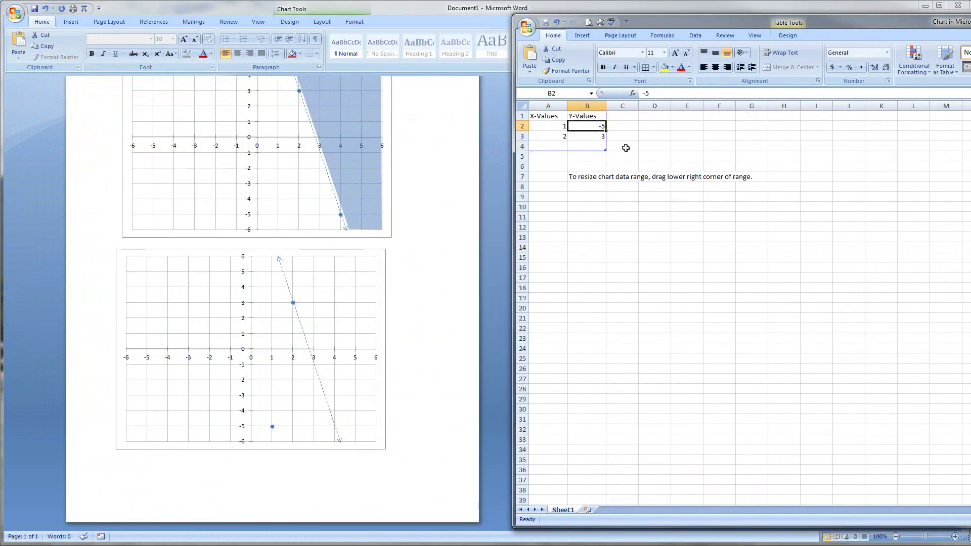
type("5")
key("Return")
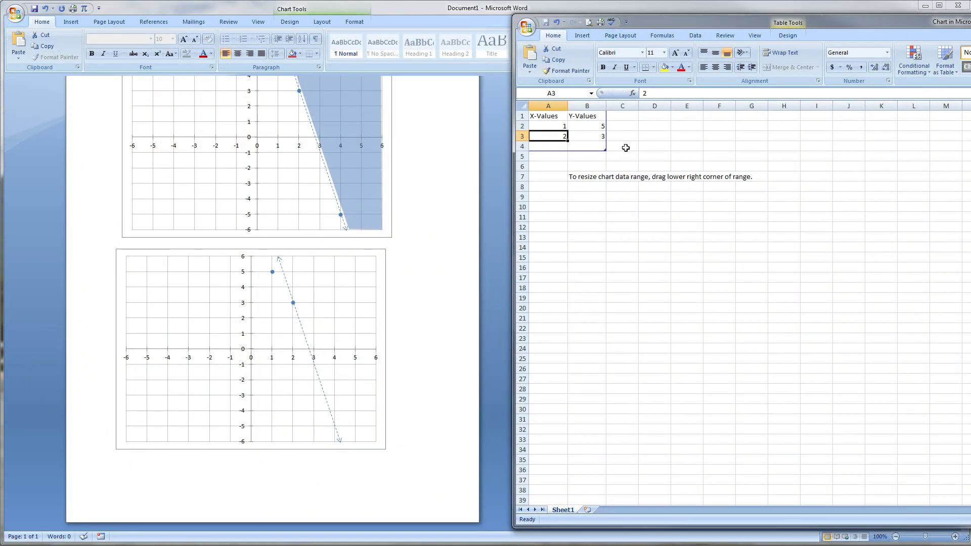
Change the copied chart's second data point to (-4, 4) and close the data sheet
type("-")
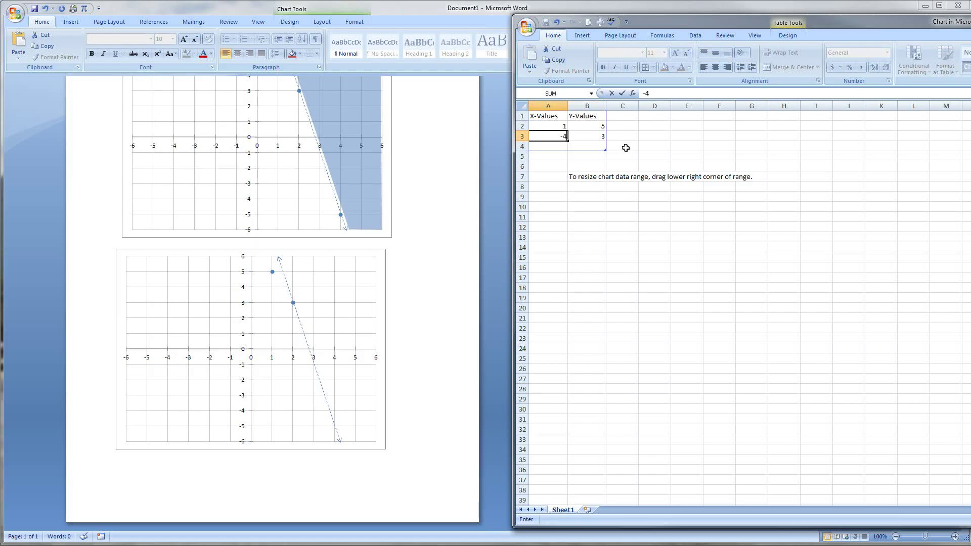
type("4")
key("Tab")
type("4")
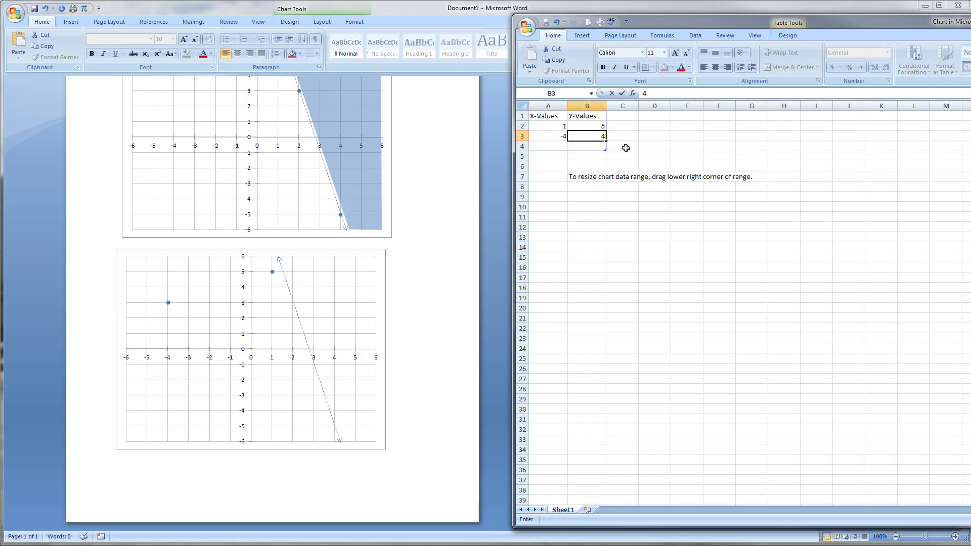
key("Return")
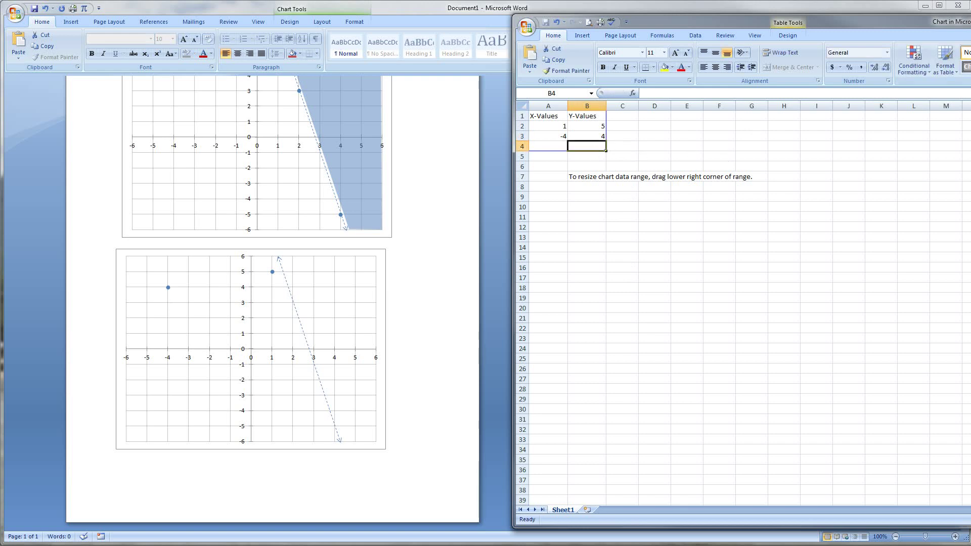
key("alt+F4")
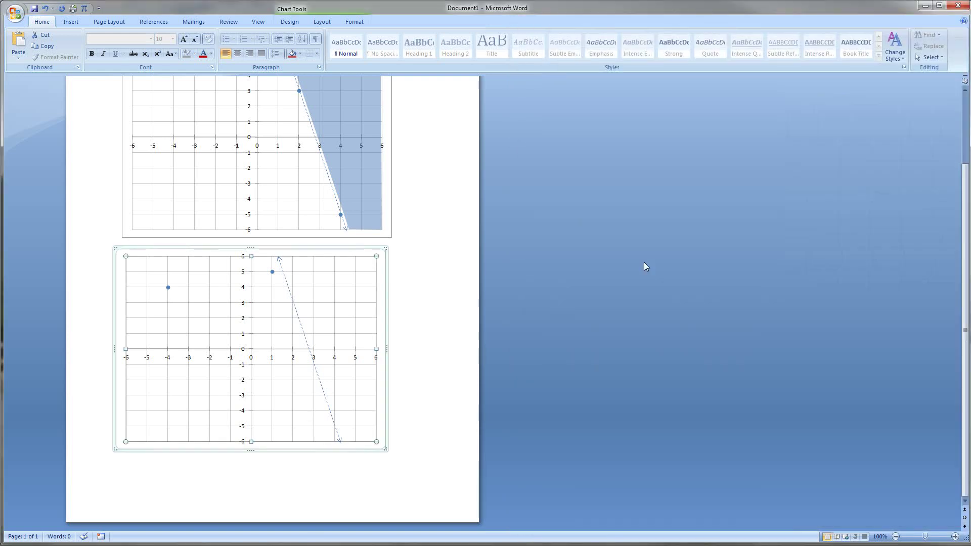
Realign the copied chart's dashed arrow line through (-4, 4) and (1, 5), extending its ends to the x = -6 and x = 6 edges
left_click(296, 313)
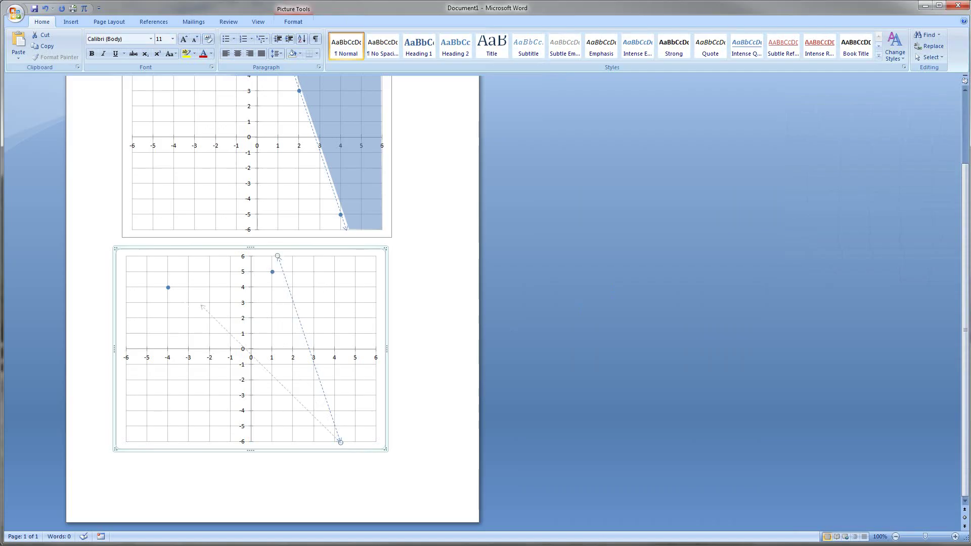
left_click_drag(202, 306, 168, 288)
left_click_drag(272, 272, 272, 273)
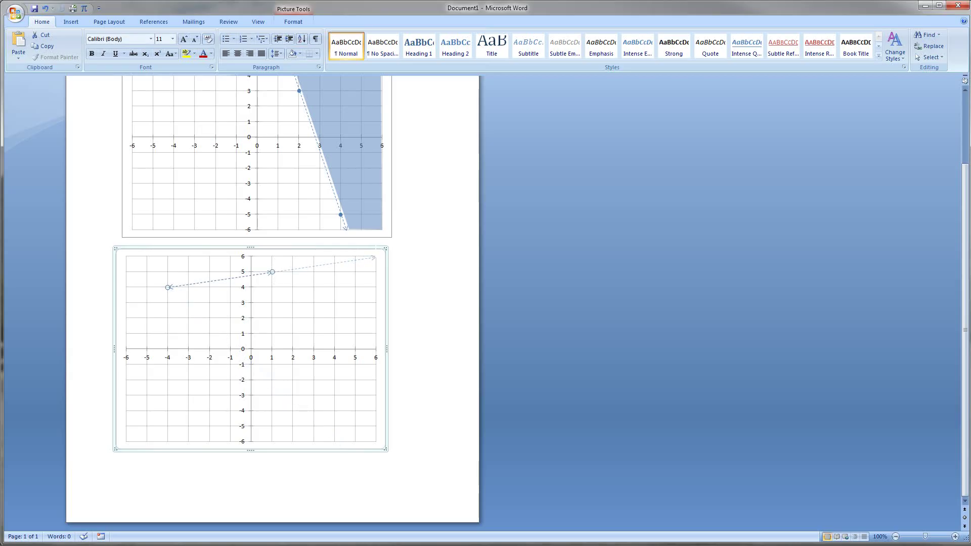
key("ctrl+z")
left_click_drag(167, 287, 126, 294)
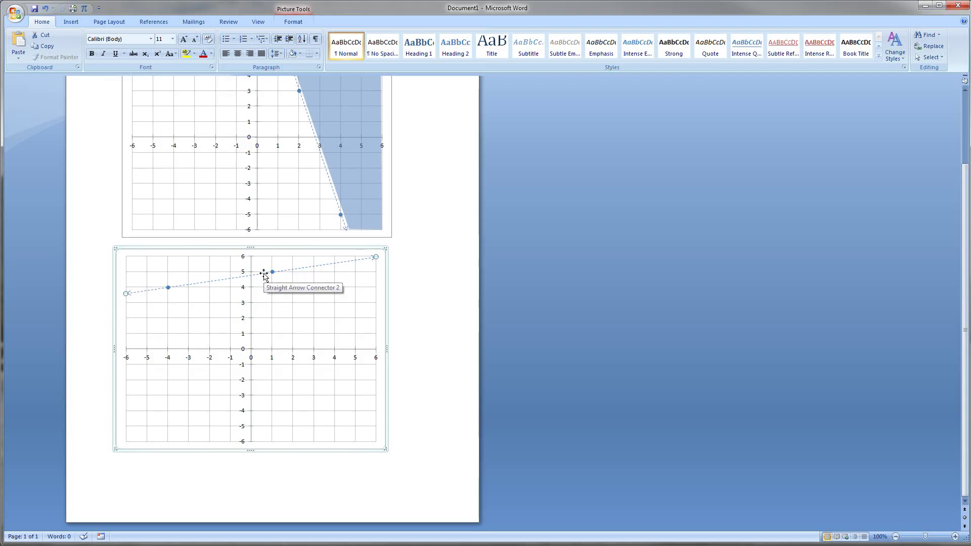
Change the copied chart's arrow line through (-4, 4) and (1, 5) from dashed to a solid line style
left_click(294, 22)
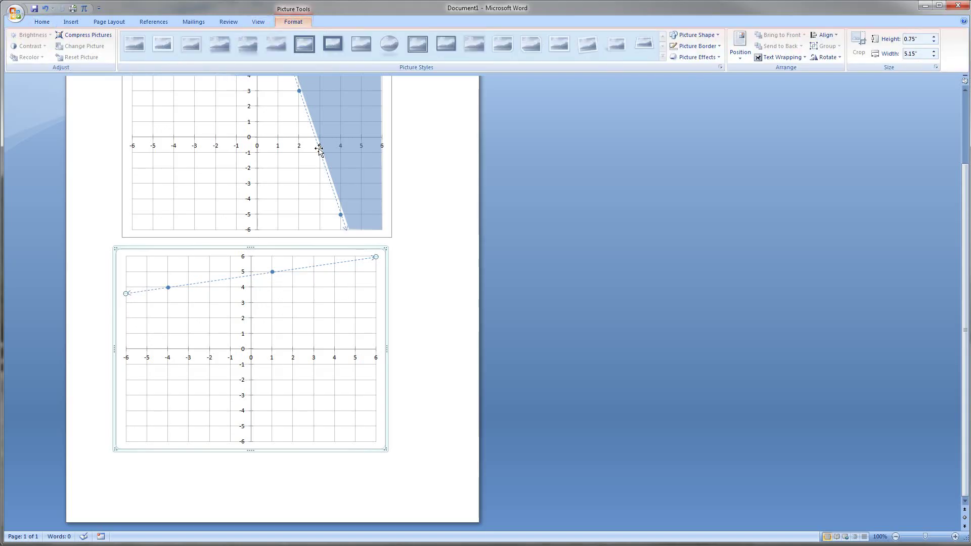
left_click(719, 47)
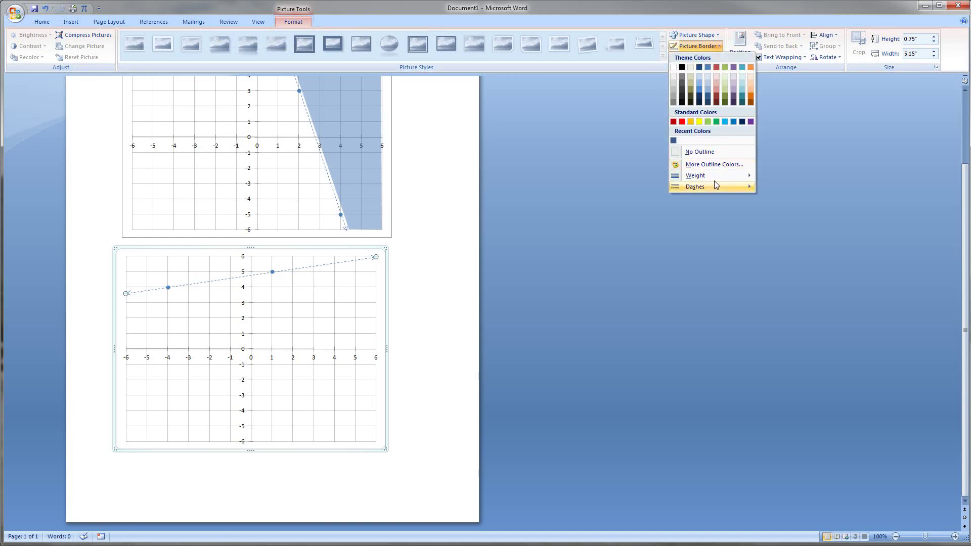
mouse_move(715, 187)
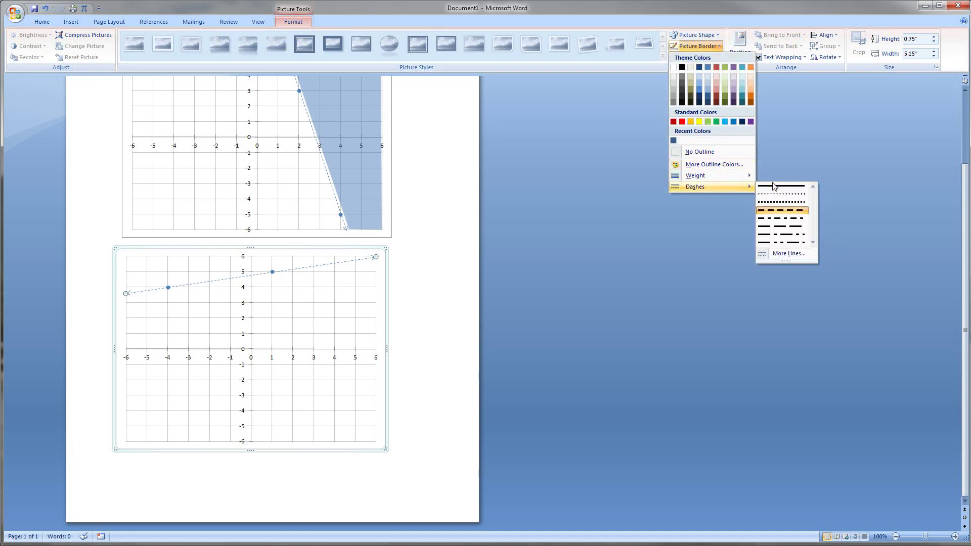
left_click(774, 185)
left_click(275, 322)
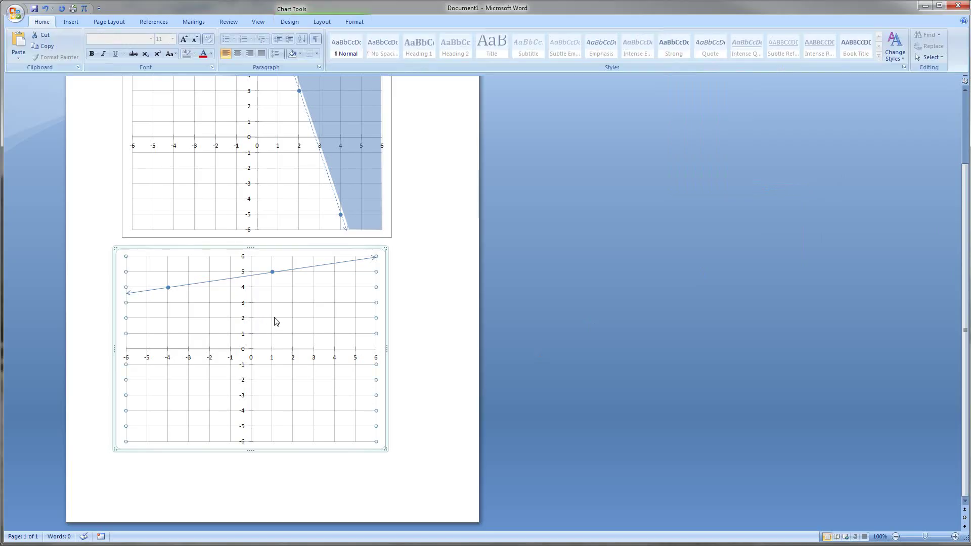
left_click(218, 317)
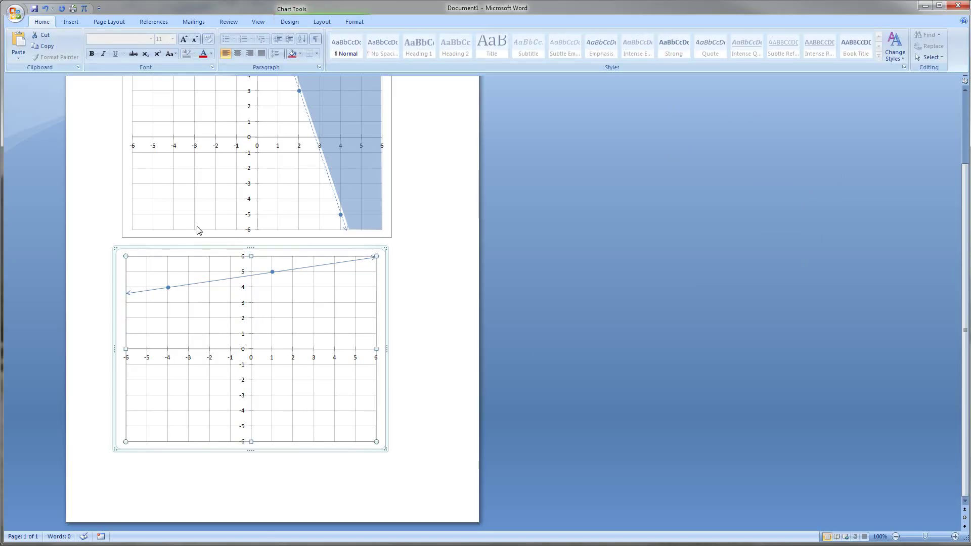
left_click(323, 22)
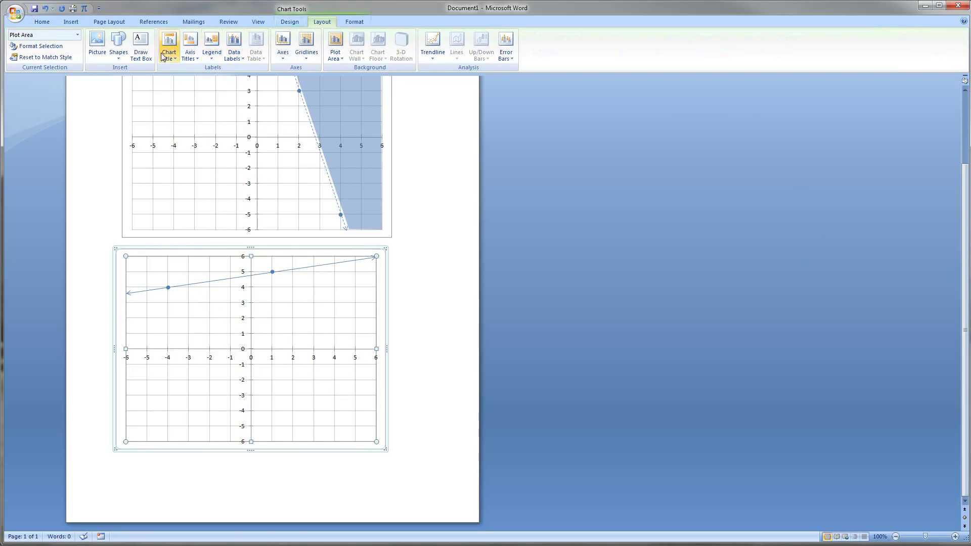
left_click(119, 44)
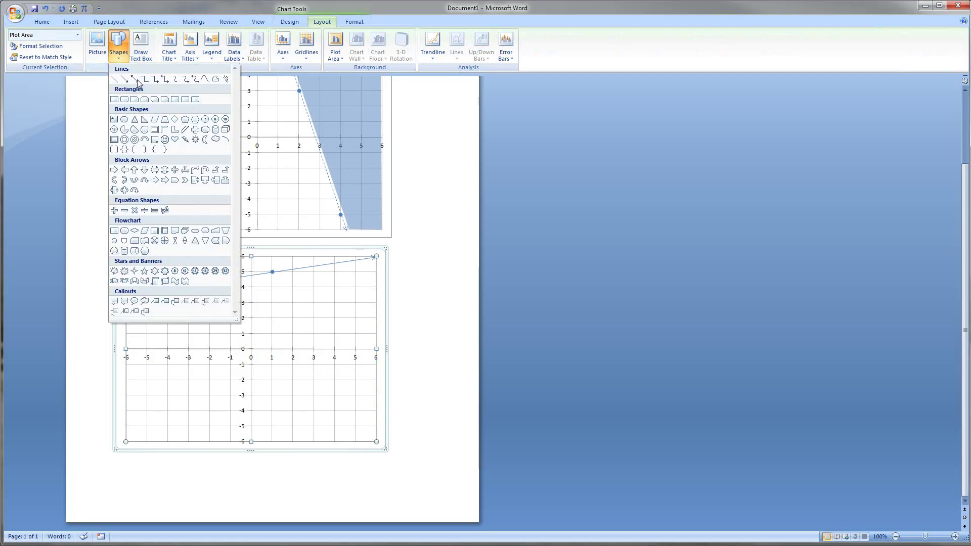
left_click(216, 80)
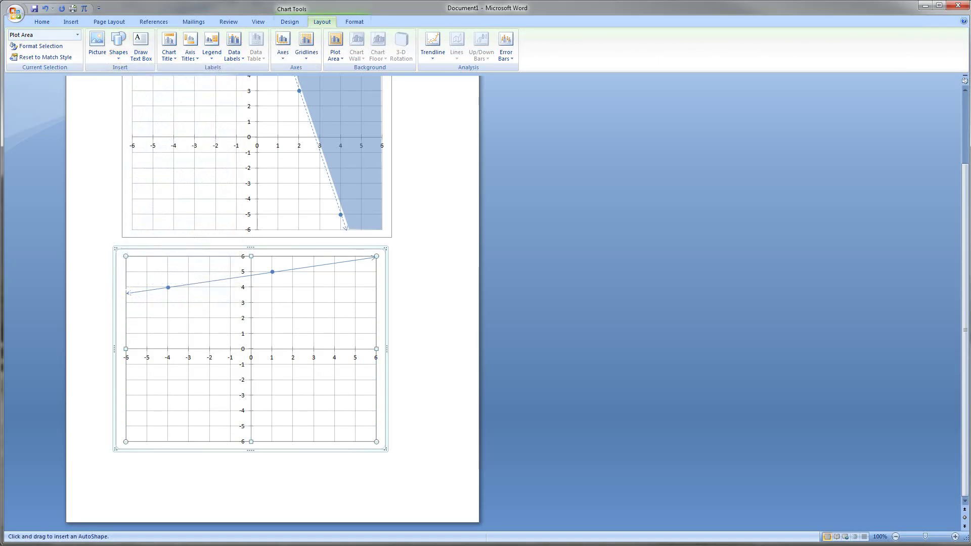
left_click(126, 287)
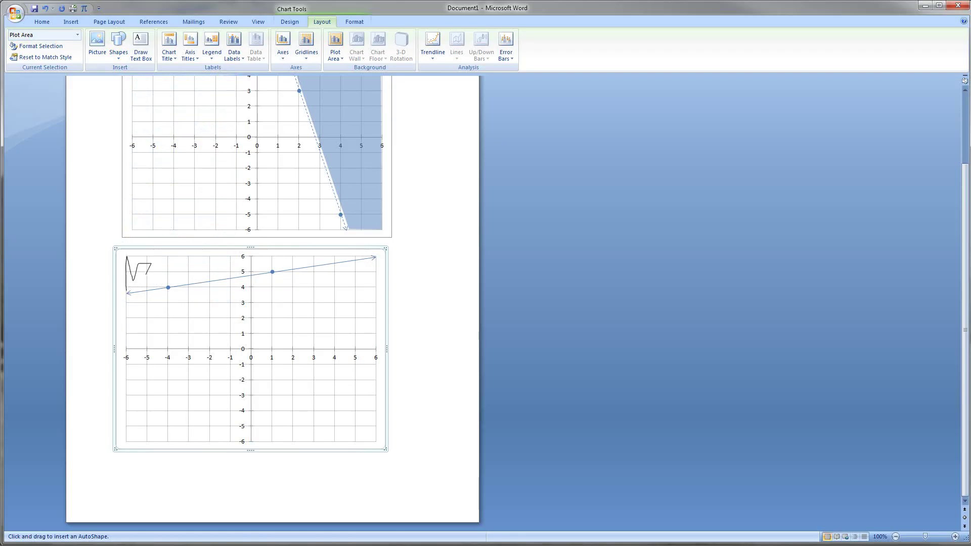
double_click(161, 279)
key("ctrl+z")
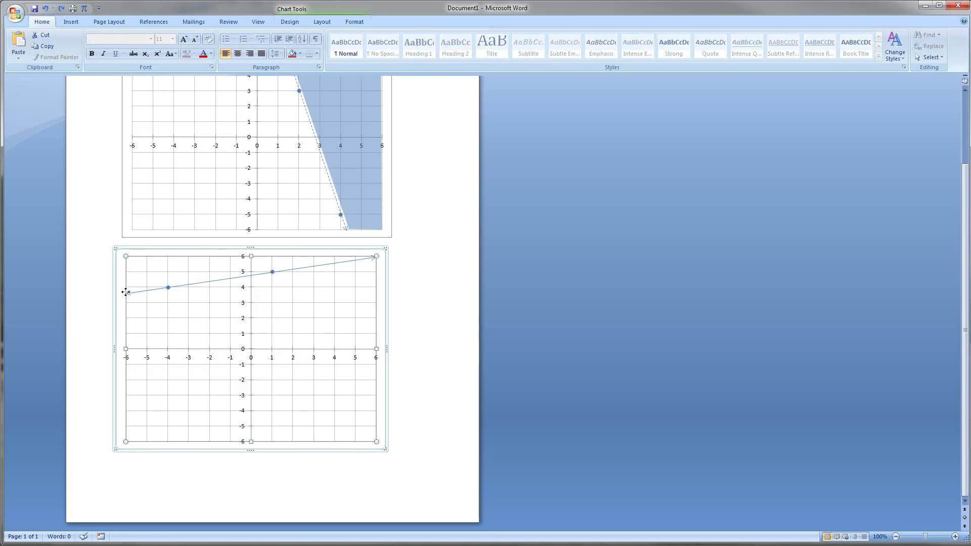
mouse_move(126, 292)
left_mouse_down()
mouse_move(127, 262)
mouse_move(130, 277)
left_mouse_up()
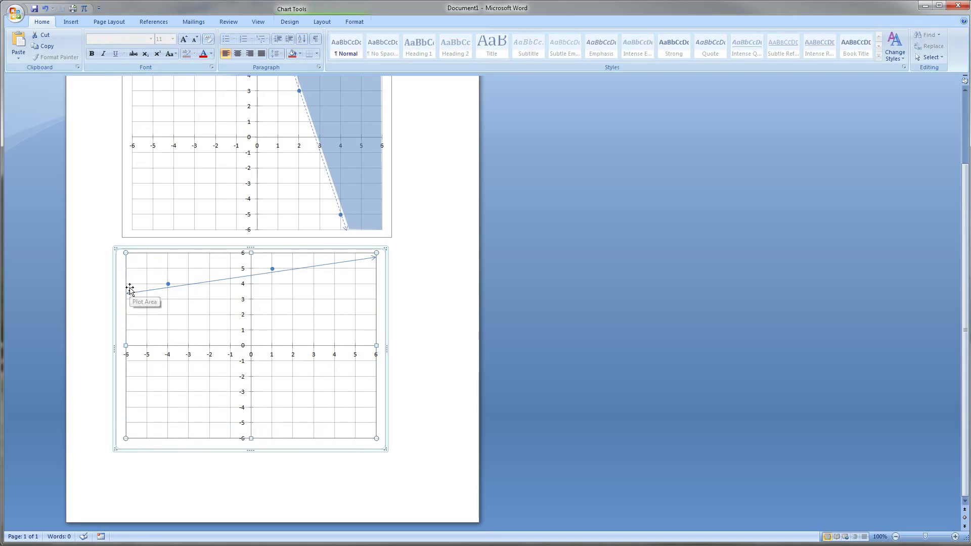
key("ctrl+z")
Draw a closed freeform shape in the copied chart covering the grid area above the solid line, up to y = 6
left_click(321, 22)
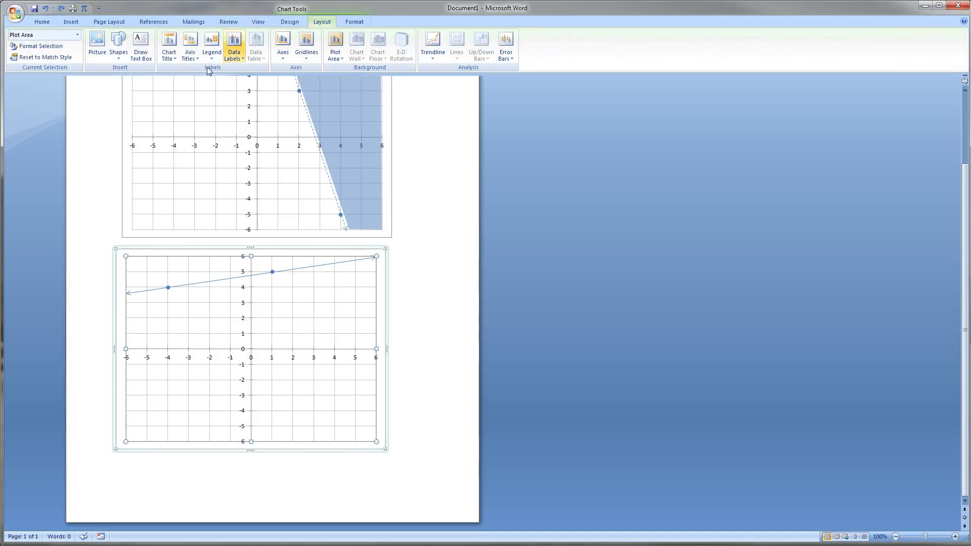
left_click(119, 51)
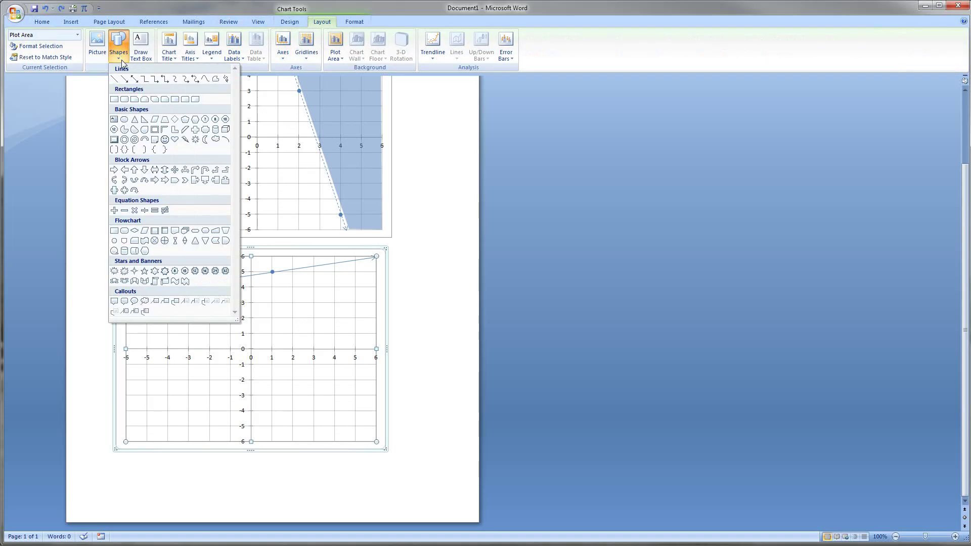
left_click(217, 79)
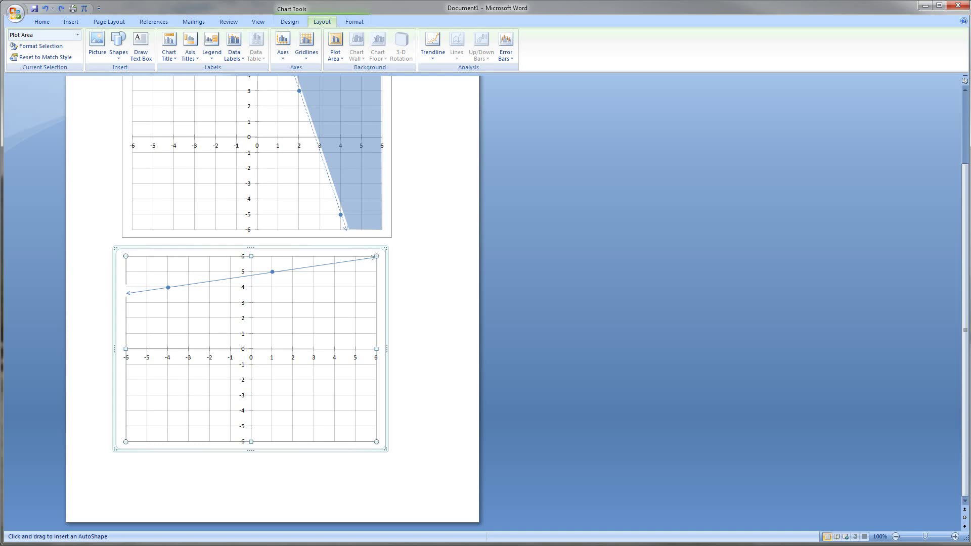
mouse_move(130, 259)
left_mouse_down()
mouse_move(376, 257)
mouse_move(273, 284)
mouse_move(126, 293)
left_mouse_up()
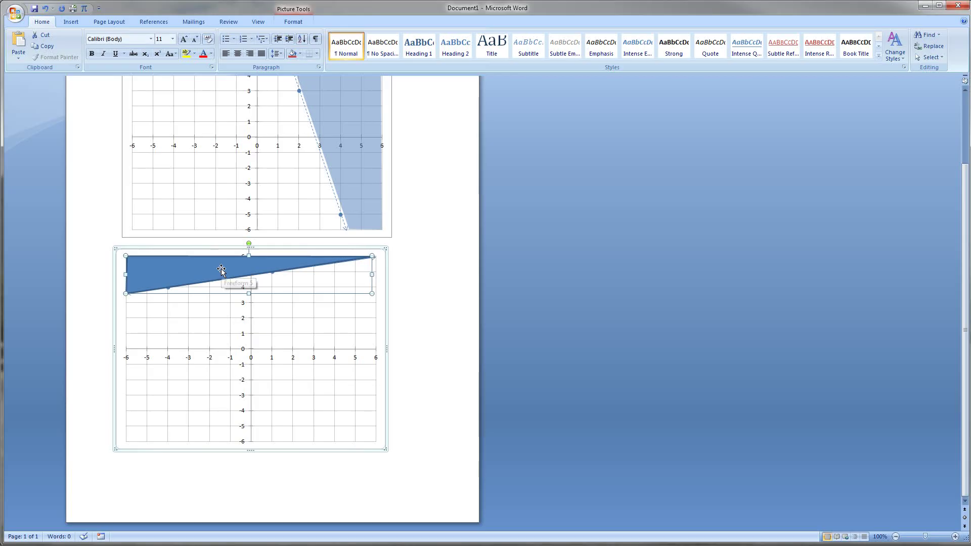
Remove the new freeform shape's outline, set its solid fill to 50% transparency, and deselect the chart
left_click(295, 22)
left_click(701, 46)
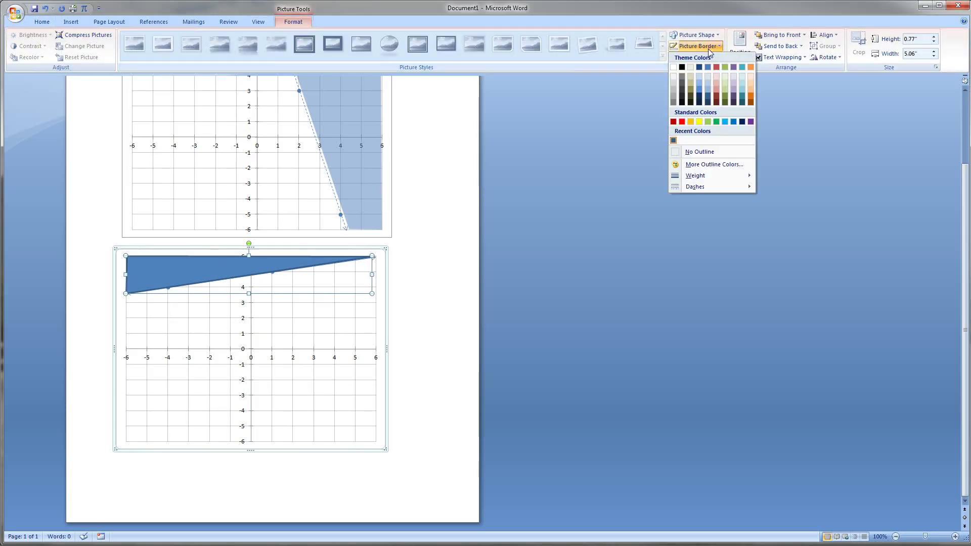
left_click(699, 153)
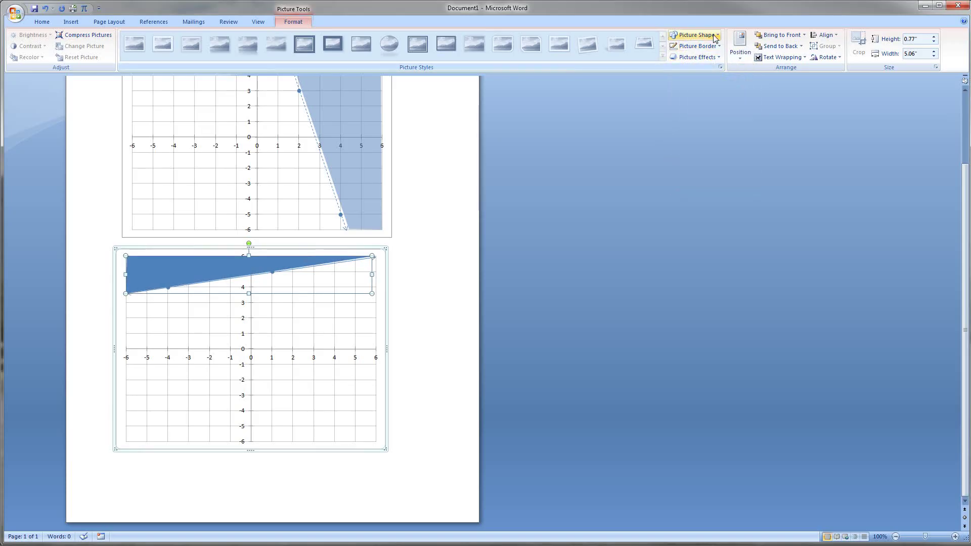
right_click(162, 283)
left_click(195, 427)
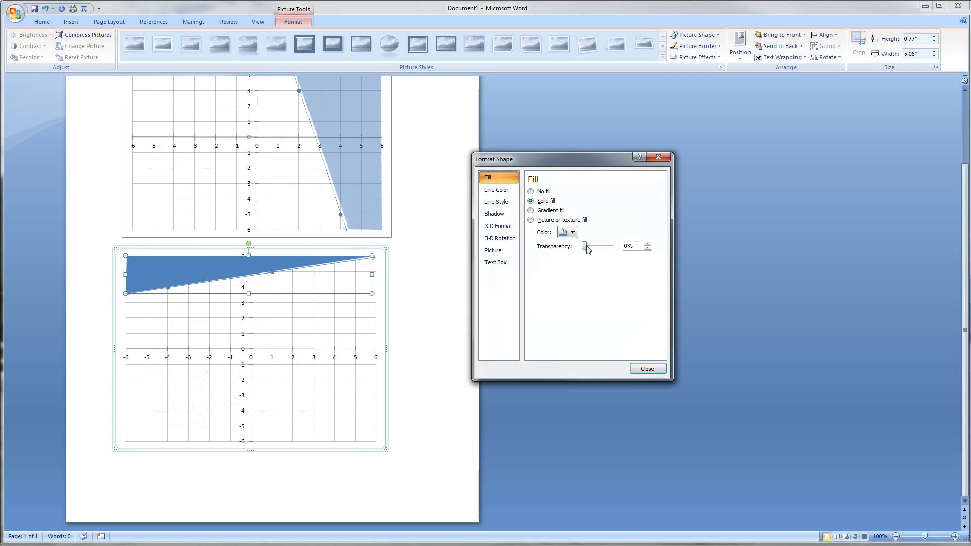
left_click_drag(586, 244, 597, 245)
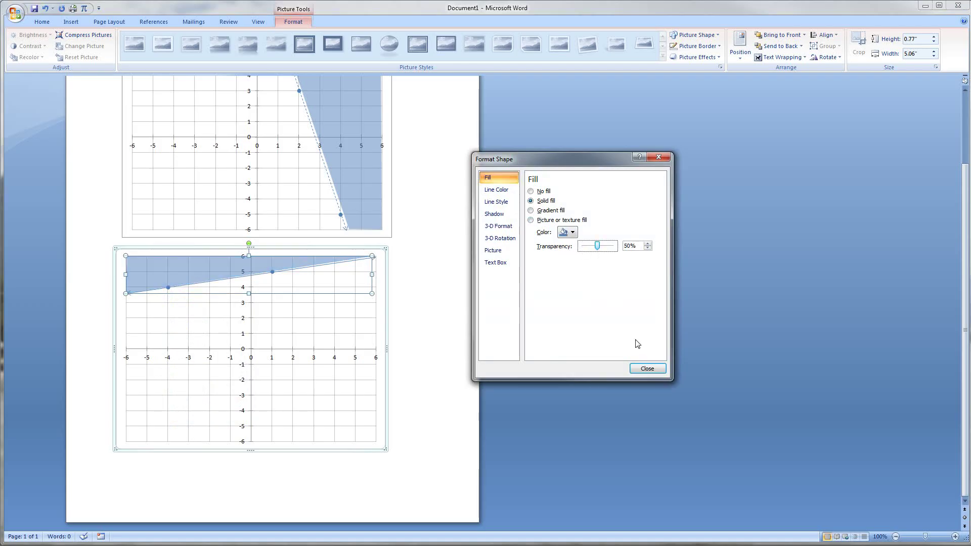
left_click(649, 369)
left_click(314, 337)
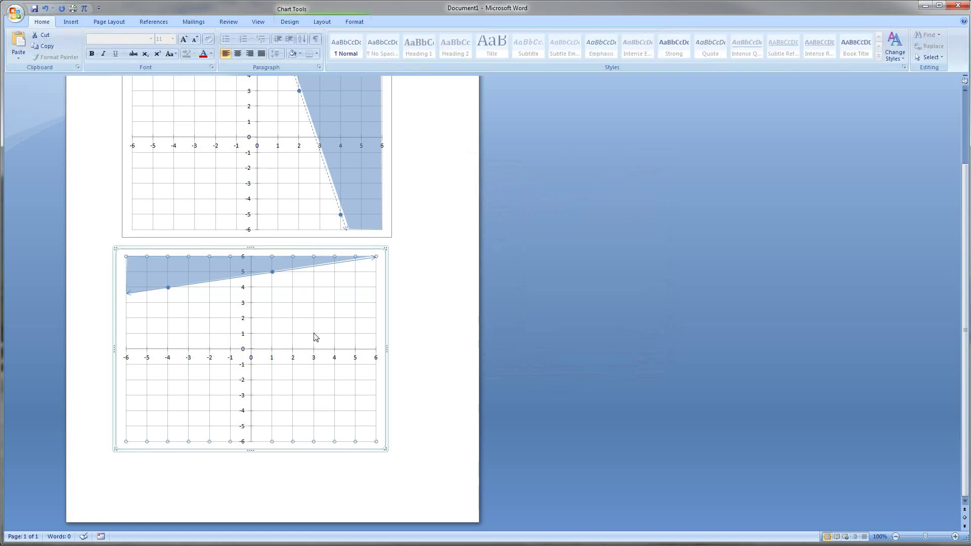
left_click(386, 446)
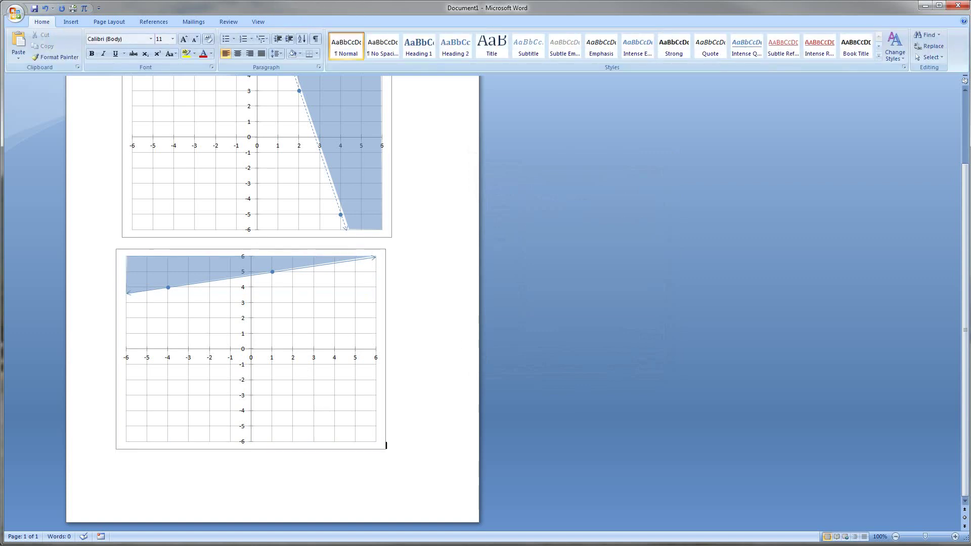